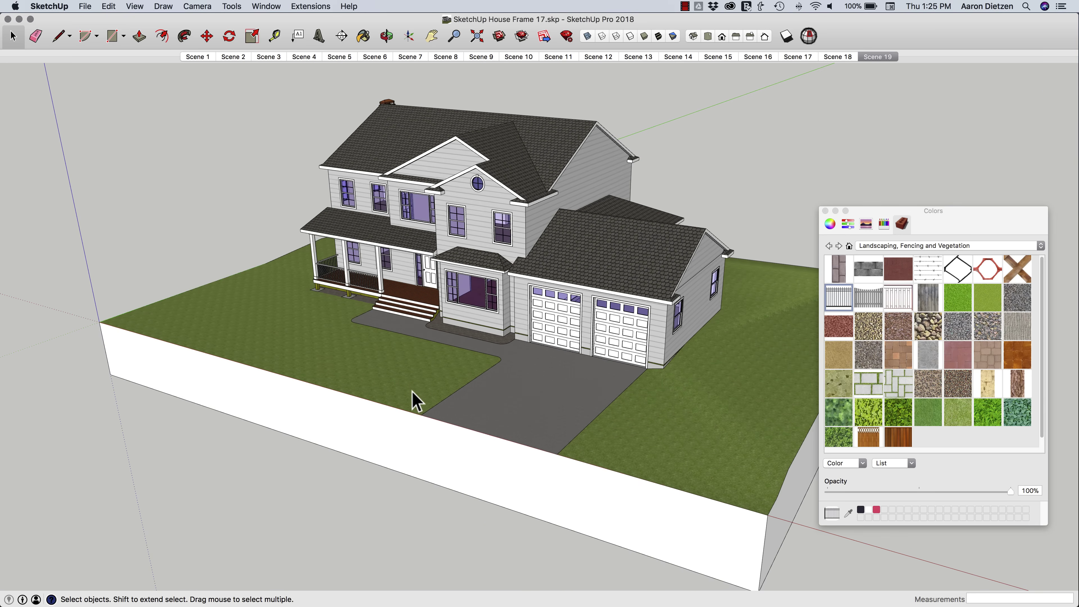
# Draw a vertical fence face about 62' 8" long on the front lawn edge, from the porch-side corner to the driveway
pyautogui.scroll(5, 109, 323)
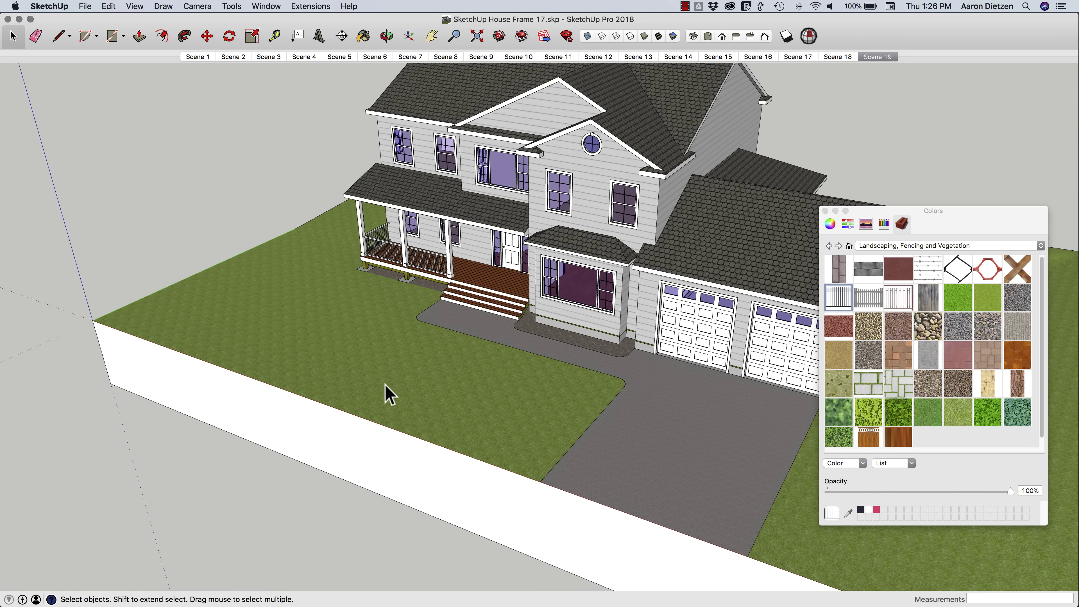
pyautogui.scroll(-3, 217, 330)
pyautogui.moveTo(305, 324); pyautogui.dragTo(304, 319, button='middle')
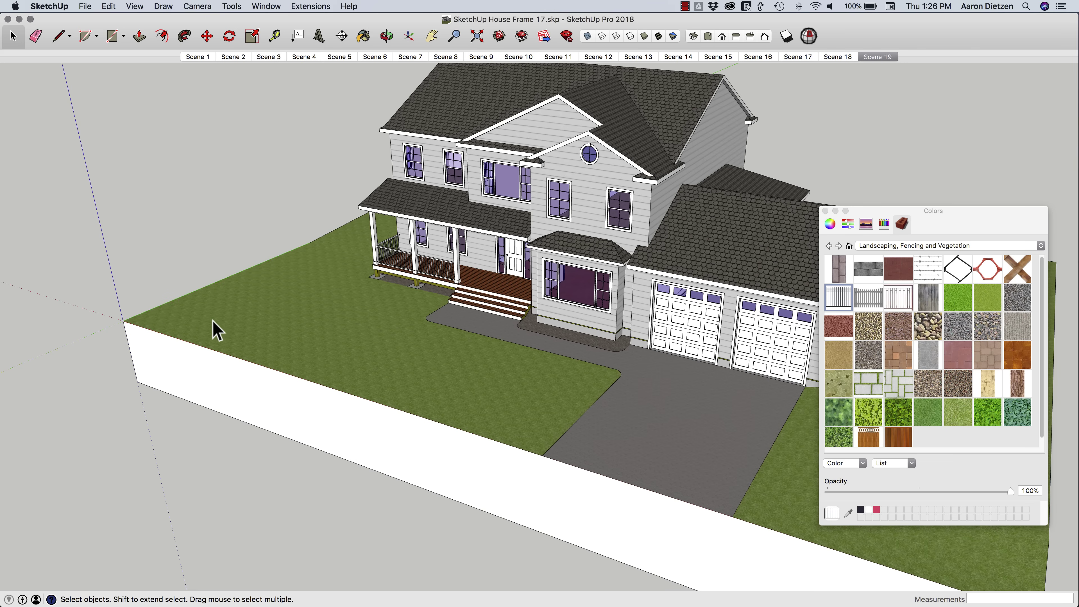
pyautogui.press('l')
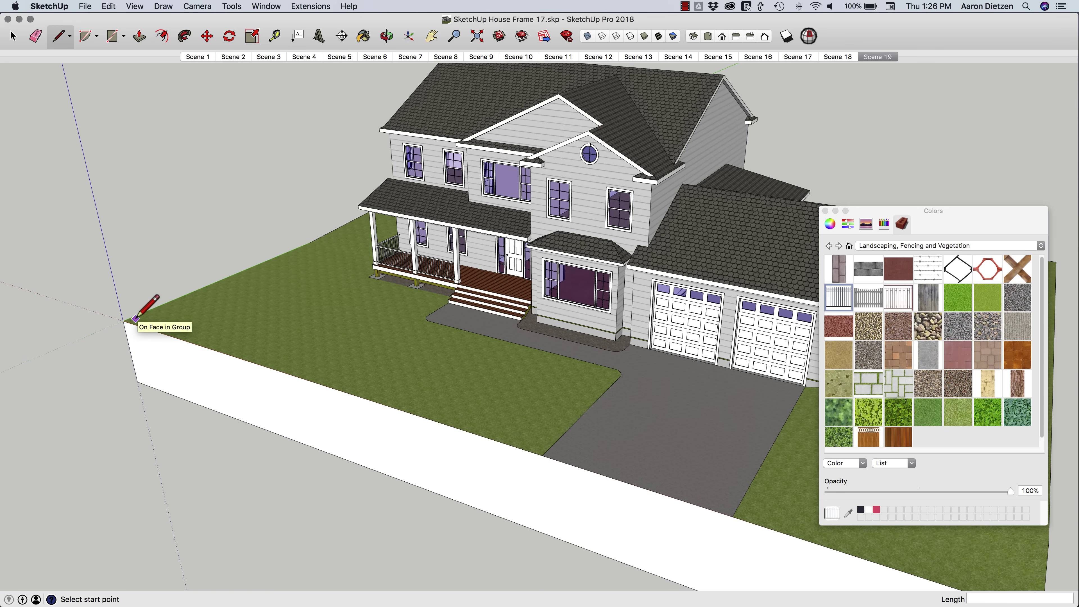
pyautogui.click(135, 318)
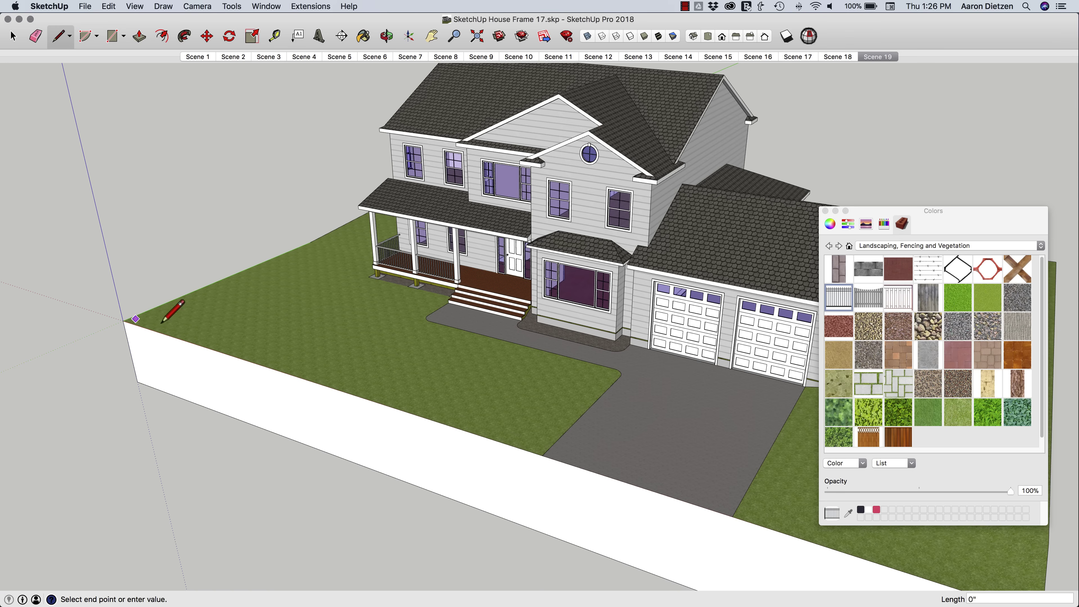
pyautogui.click(548, 449)
pyautogui.click(548, 403)
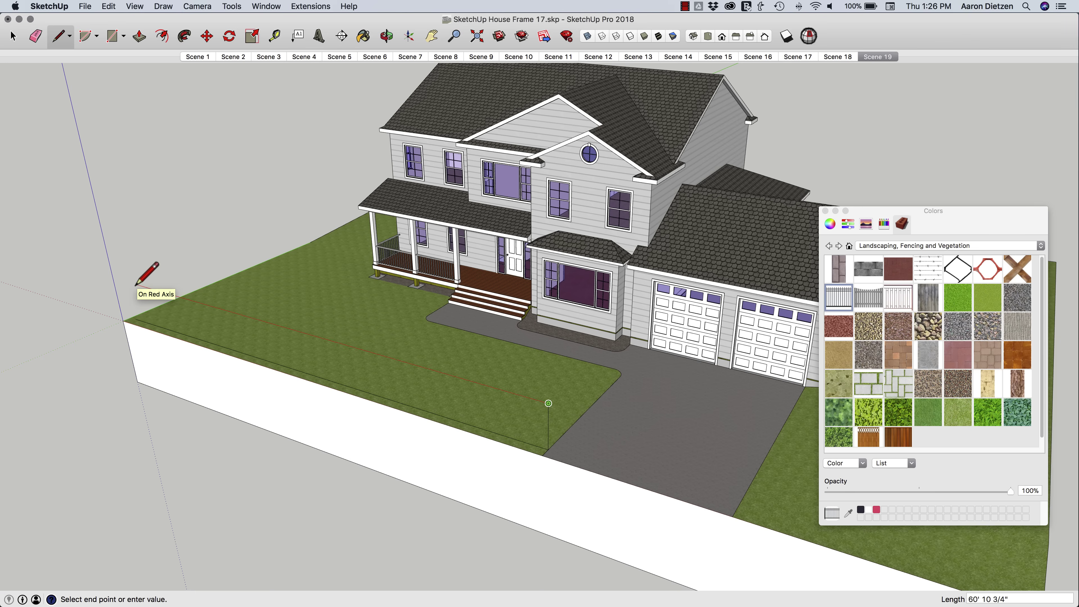
pyautogui.click(136, 318)
pyautogui.click(135, 319)
# Draw a second vertical fence face about 23' 6" long from the driveway to the garage-side corner of the front lawn
pyautogui.scroll(-3, 583, 380)
pyautogui.keyDown('shift'); pyautogui.moveTo(583, 381); pyautogui.dragTo(502, 403, button='middle'); pyautogui.keyUp('shift')
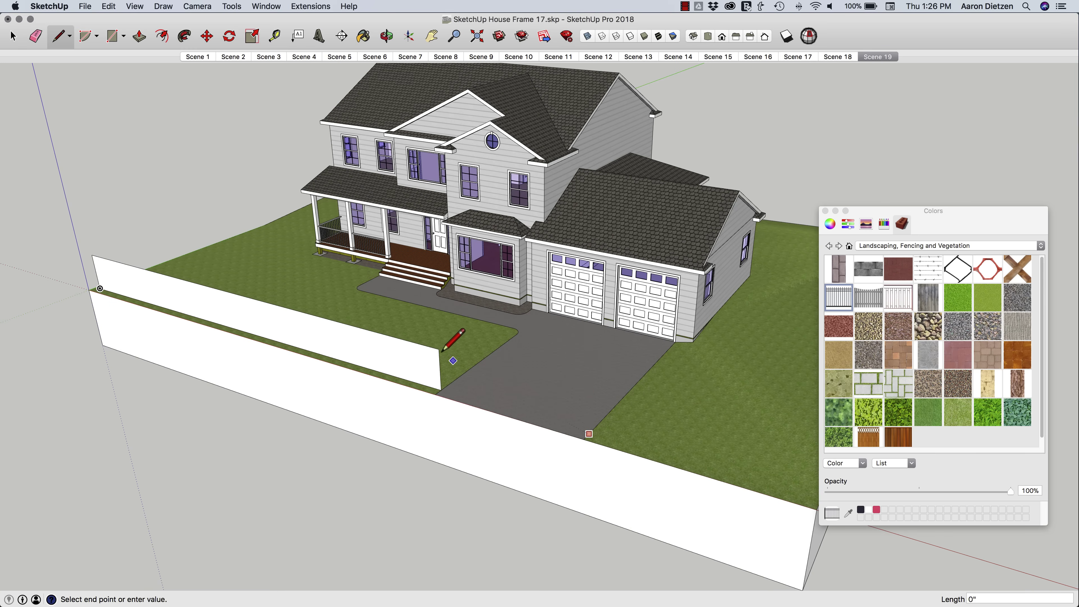
pyautogui.keyDown('shift'); pyautogui.moveTo(688, 396); pyautogui.dragTo(616, 396, button='middle'); pyautogui.keyUp('shift')
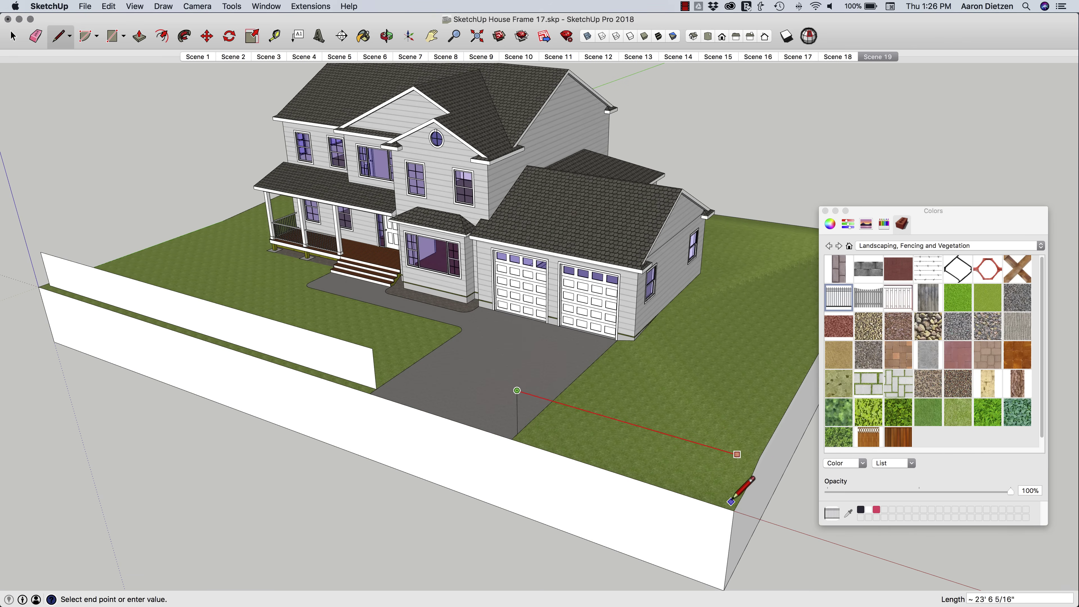
pyautogui.click(737, 454)
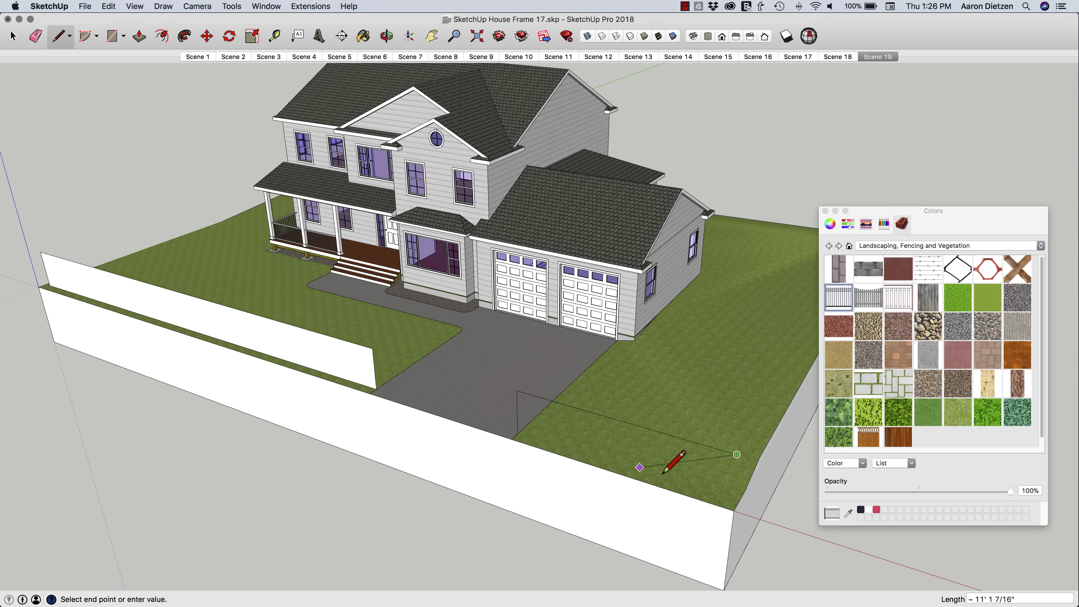
pyautogui.click(731, 502)
pyautogui.click(517, 434)
# Reverse the garage-side fence face so its front side points outward
pyautogui.press('space')
pyautogui.moveTo(402, 395); pyautogui.dragTo(513, 387, button='middle')
pyautogui.rightClick(515, 404)
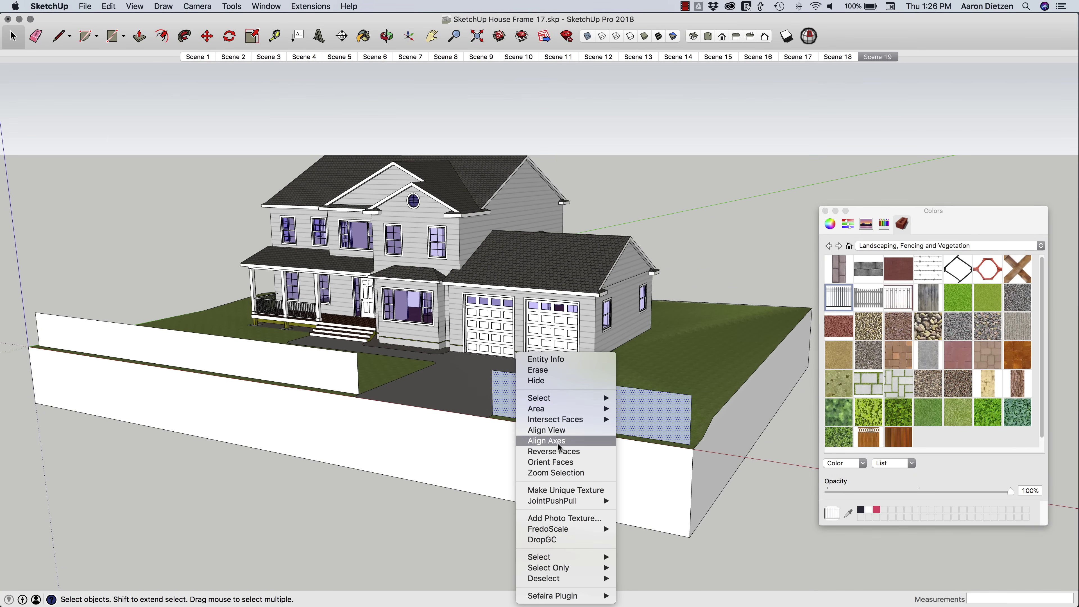
pyautogui.click(562, 451)
# Paint the porch-side fence face with the grey scalloped picket fence material from Landscaping, Fencing and Vegetation
pyautogui.moveTo(246, 362); pyautogui.dragTo(276, 308, button='middle')
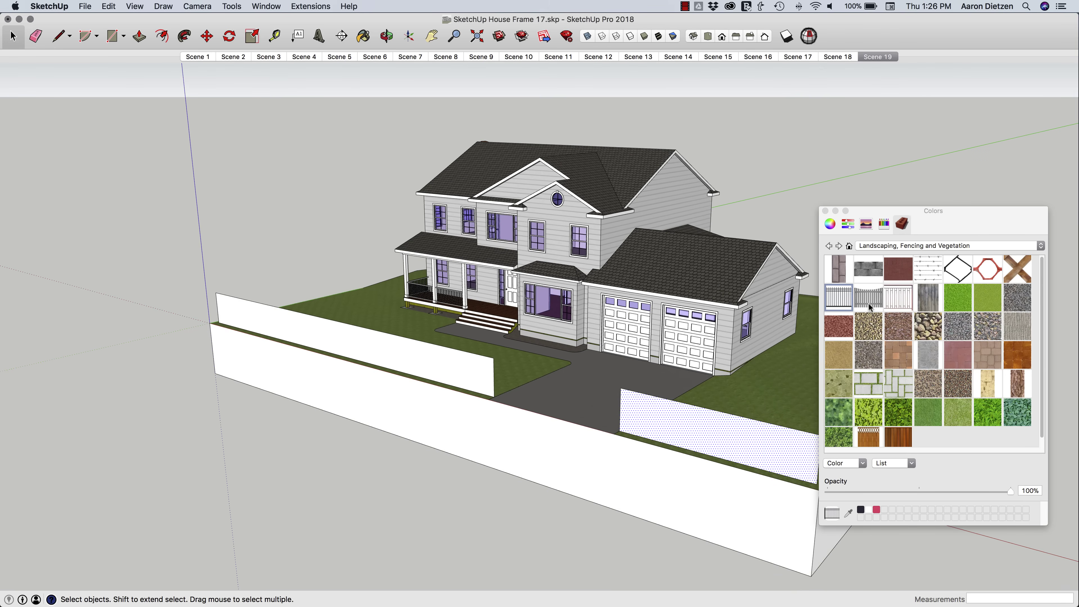
pyautogui.click(860, 305)
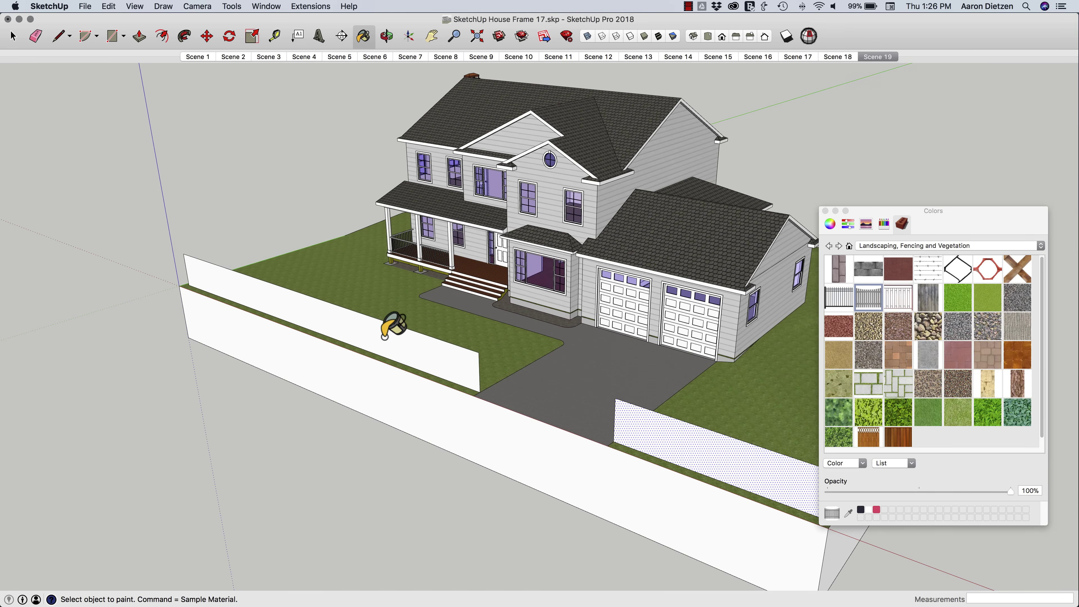
pyautogui.click(345, 324)
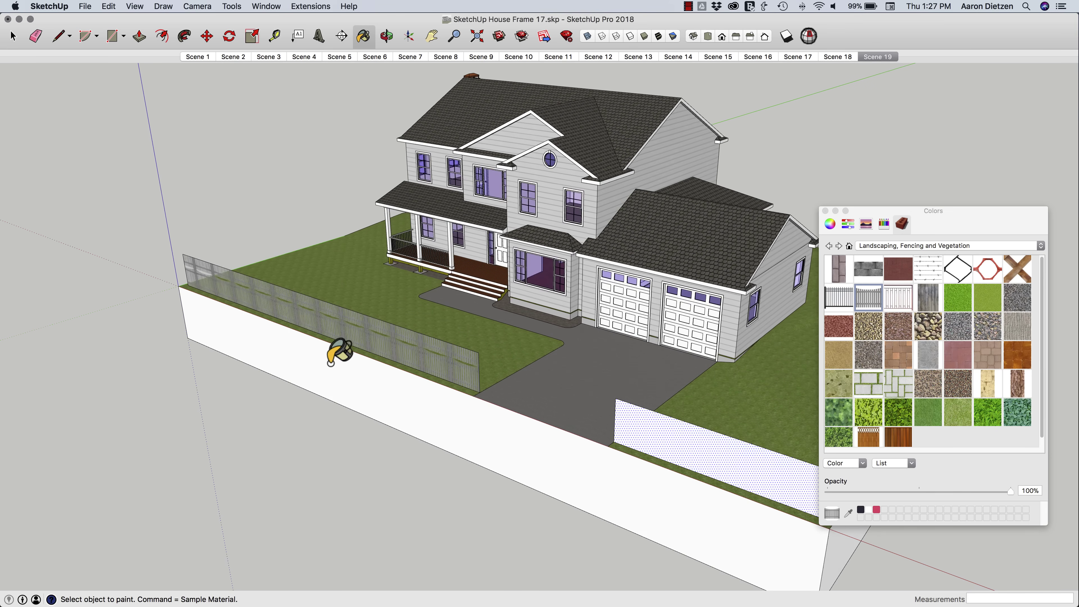
# Inspect the repeating picket texture up close, show the face's Entity Info, and collapse the Layers list
pyautogui.scroll(5, 336, 344)
pyautogui.scroll(10, 335, 347)
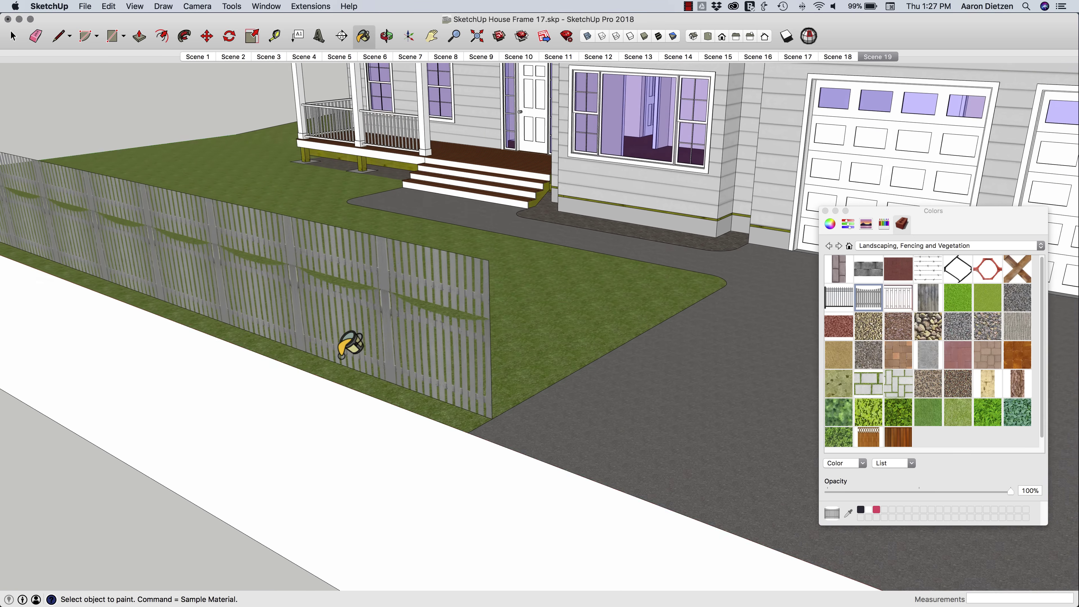
pyautogui.moveTo(417, 306)
pyautogui.mouseDown(button='middle')
pyautogui.moveTo(314, 221)
pyautogui.moveTo(274, 224)
pyautogui.moveTo(337, 241)
pyautogui.moveTo(345, 277)
pyautogui.moveTo(289, 270)
pyautogui.moveTo(393, 238)
pyautogui.moveTo(457, 253)
pyautogui.moveTo(248, 236)
pyautogui.moveTo(145, 193)
pyautogui.moveTo(130, 159)
pyautogui.moveTo(319, 217)
pyautogui.moveTo(278, 220)
pyautogui.moveTo(379, 235)
pyautogui.moveTo(368, 242)
pyautogui.moveTo(378, 245)
pyautogui.moveTo(342, 250)
pyautogui.moveTo(381, 260)
pyautogui.moveTo(309, 259)
pyautogui.moveTo(345, 272)
pyautogui.moveTo(485, 256)
pyautogui.moveTo(475, 237)
pyautogui.moveTo(399, 221)
pyautogui.moveTo(605, 221)
pyautogui.mouseUp(button='middle')
pyautogui.press('space')
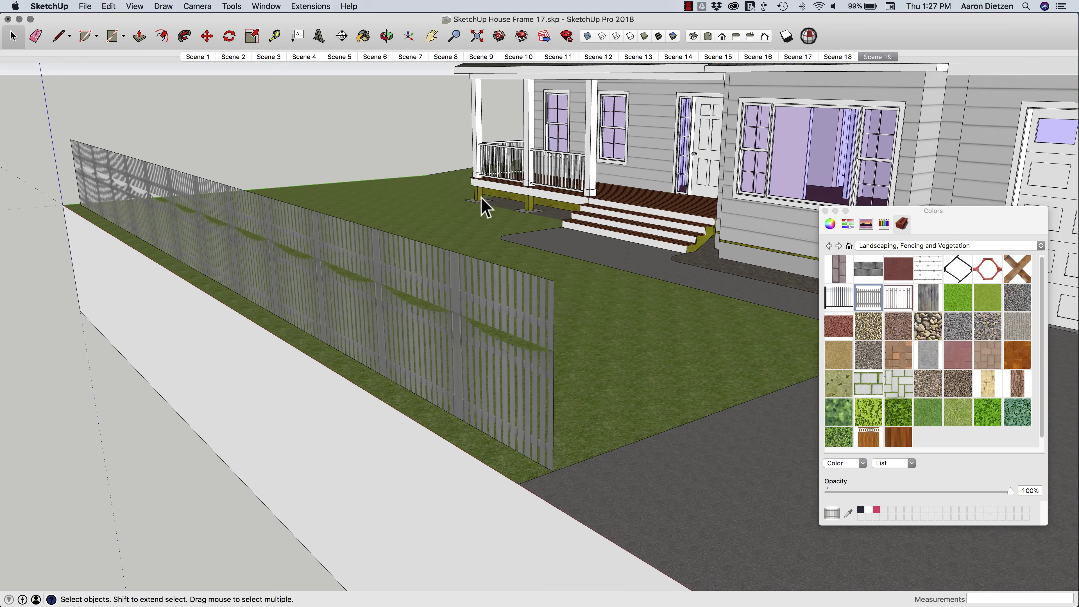
pyautogui.moveTo(456, 292); pyautogui.dragTo(446, 290, button='middle')
pyautogui.click(445, 290)
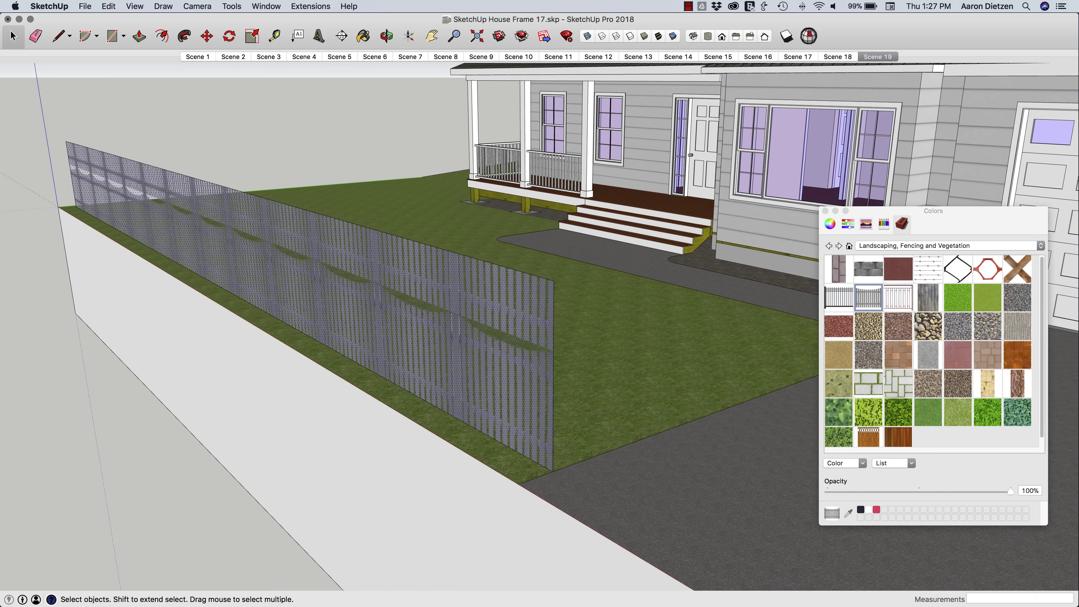
pyautogui.moveTo(0, 351); pyautogui.dragTo(924, 14)
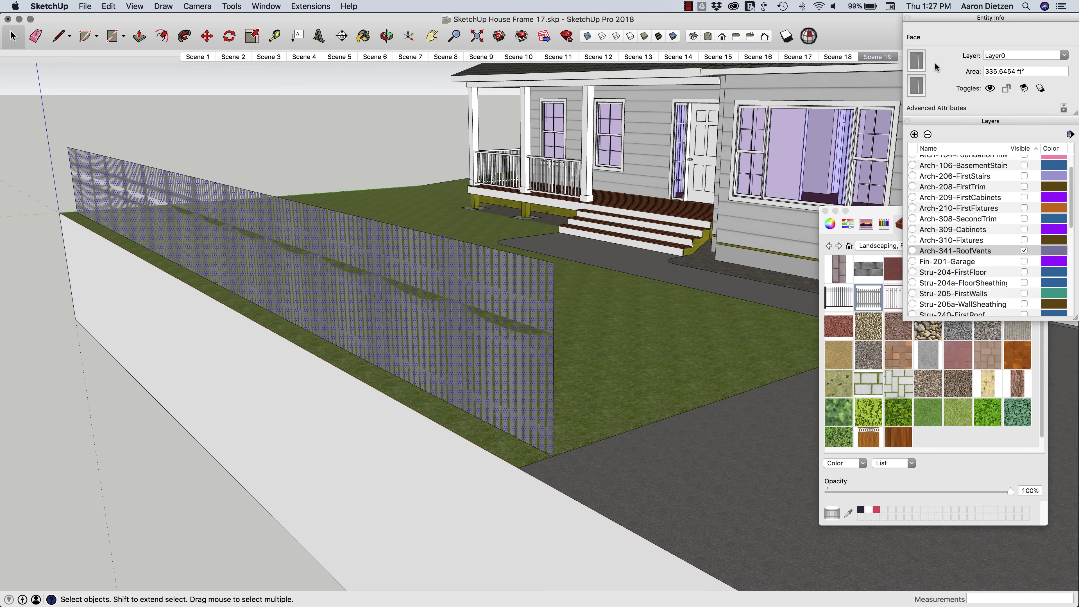
pyautogui.click(930, 120)
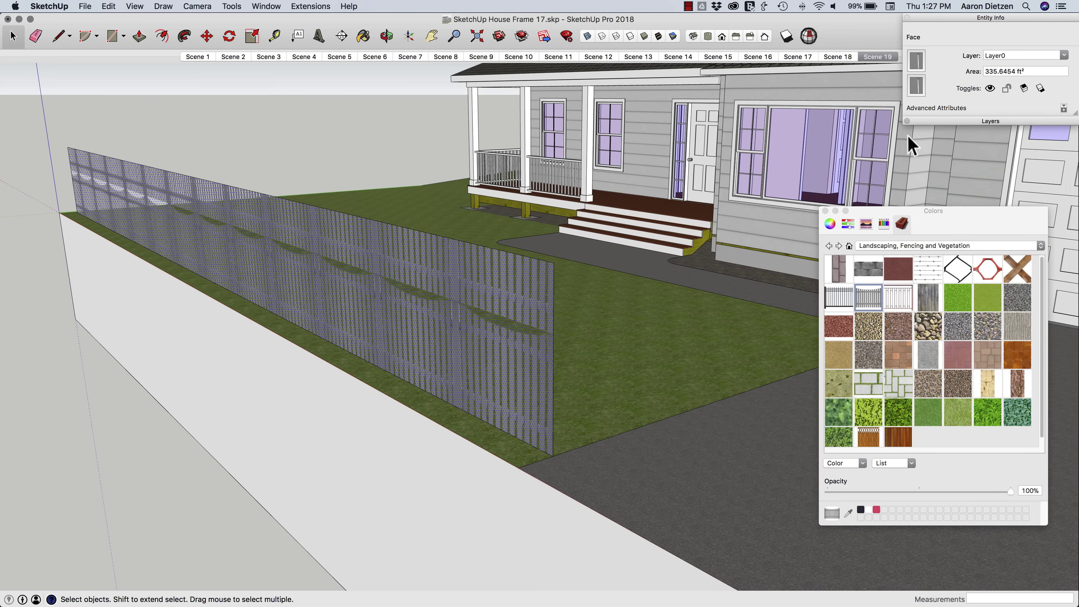
pyautogui.click(164, 150)
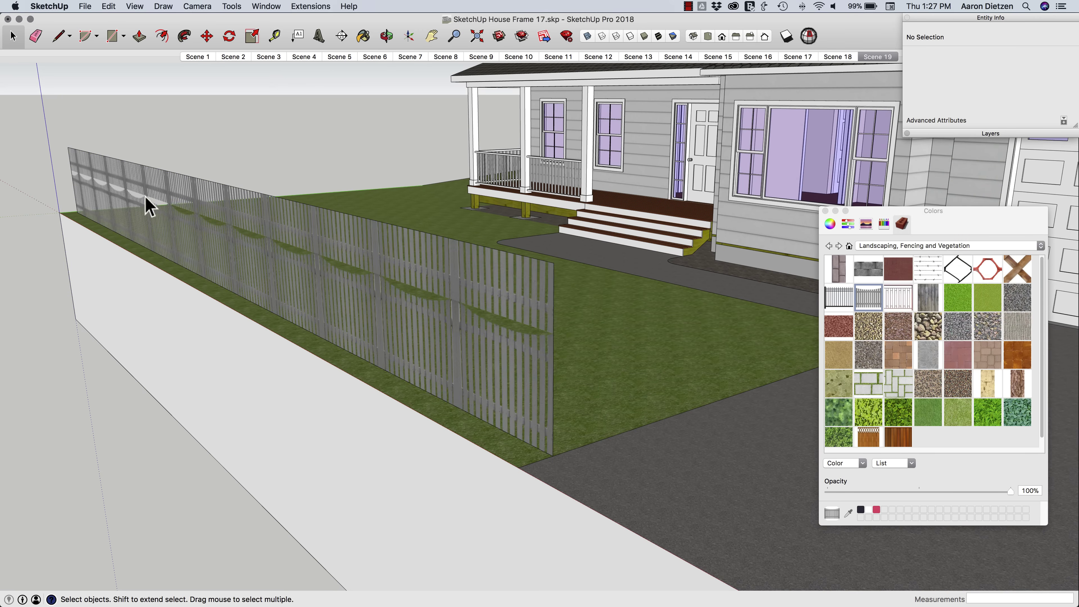
# Lower the porch-side fence face's upper edge to the scalloped picket tops and hide the face's outline edges with the Eraser
pyautogui.moveTo(179, 201); pyautogui.dragTo(300, 294, button='middle')
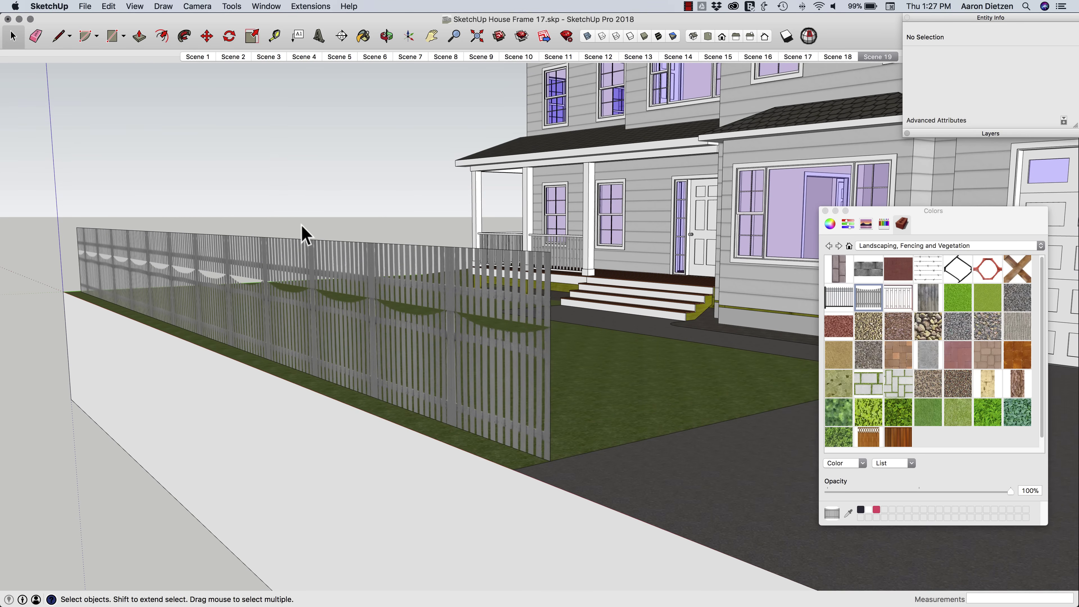
pyautogui.moveTo(193, 289); pyautogui.dragTo(346, 260, button='middle')
pyautogui.click(320, 238)
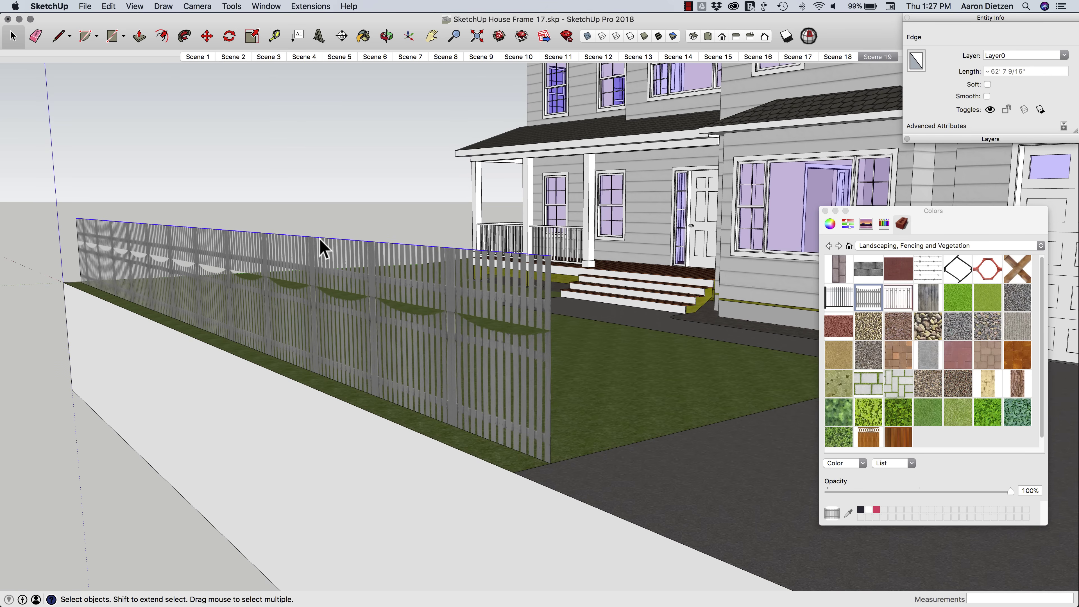
pyautogui.press('m')
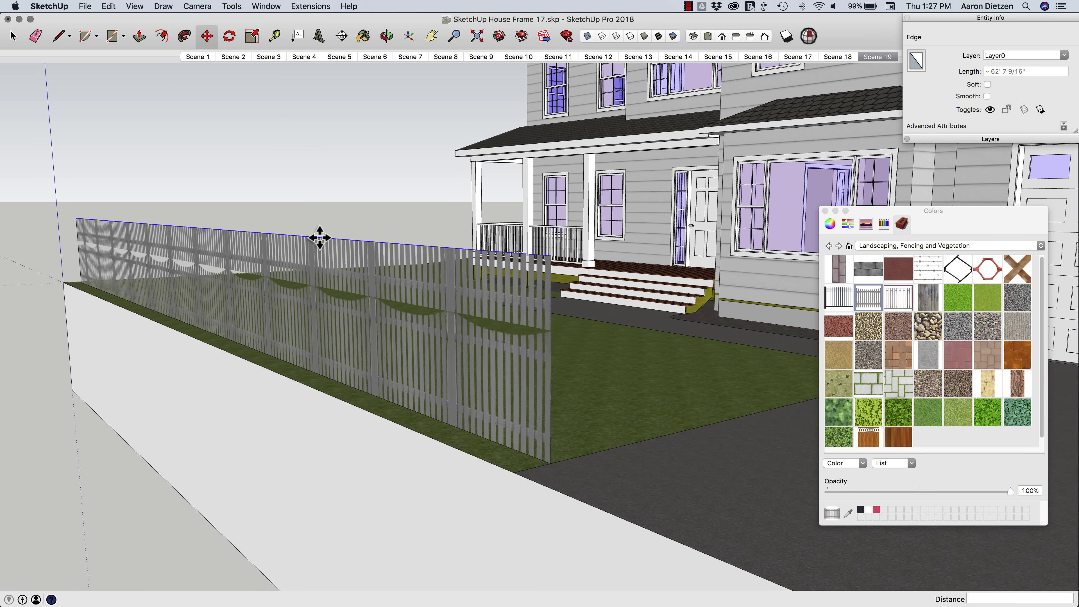
pyautogui.click(320, 238)
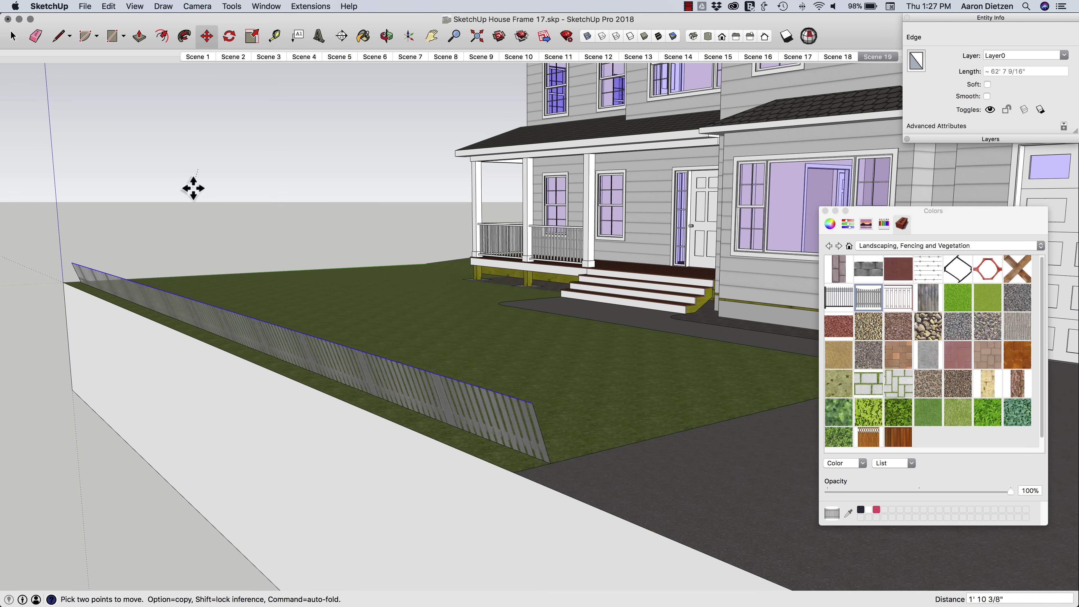
pyautogui.press('Escape')
pyautogui.moveTo(229, 188)
pyautogui.mouseDown(button='middle')
pyautogui.moveTo(205, 188)
pyautogui.moveTo(214, 194)
pyautogui.mouseUp(button='middle')
pyautogui.press('space')
pyautogui.click(213, 209)
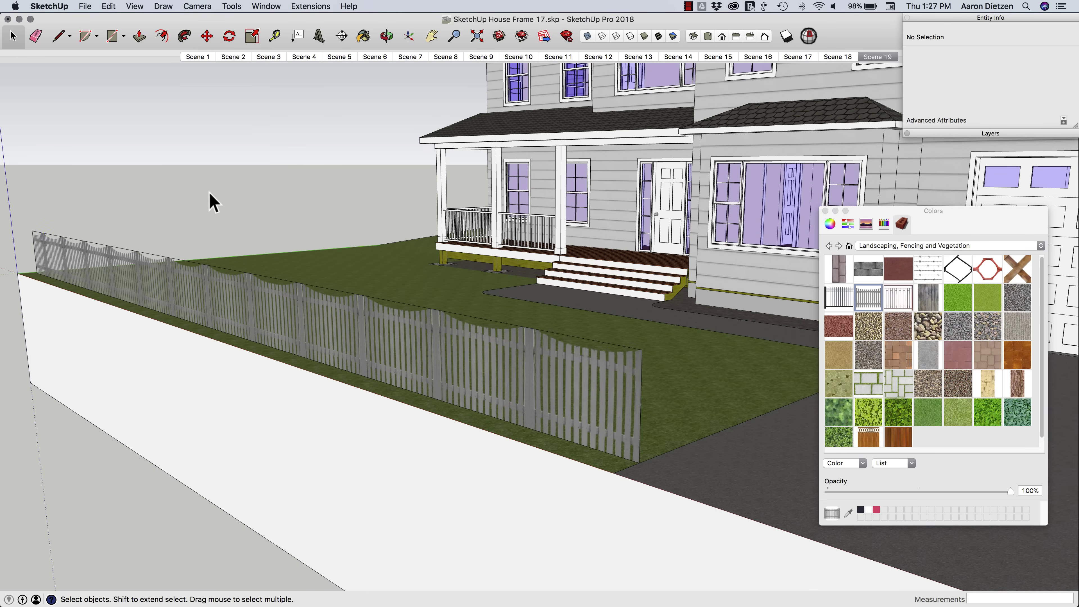
pyautogui.press('e')
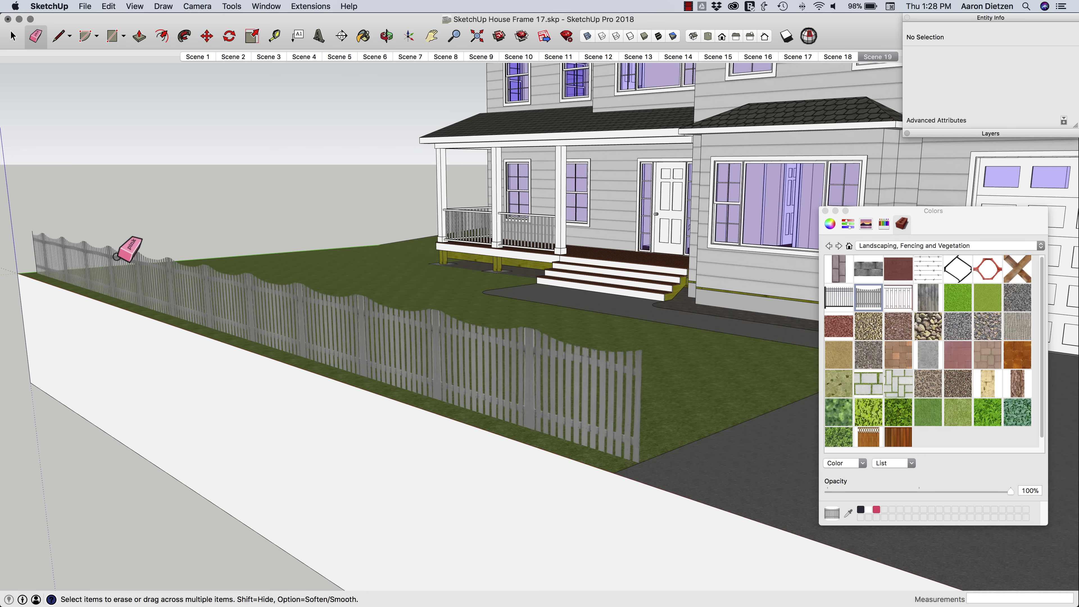
pyautogui.keyDown('shift'); pyautogui.click(35, 246); pyautogui.keyUp('shift')
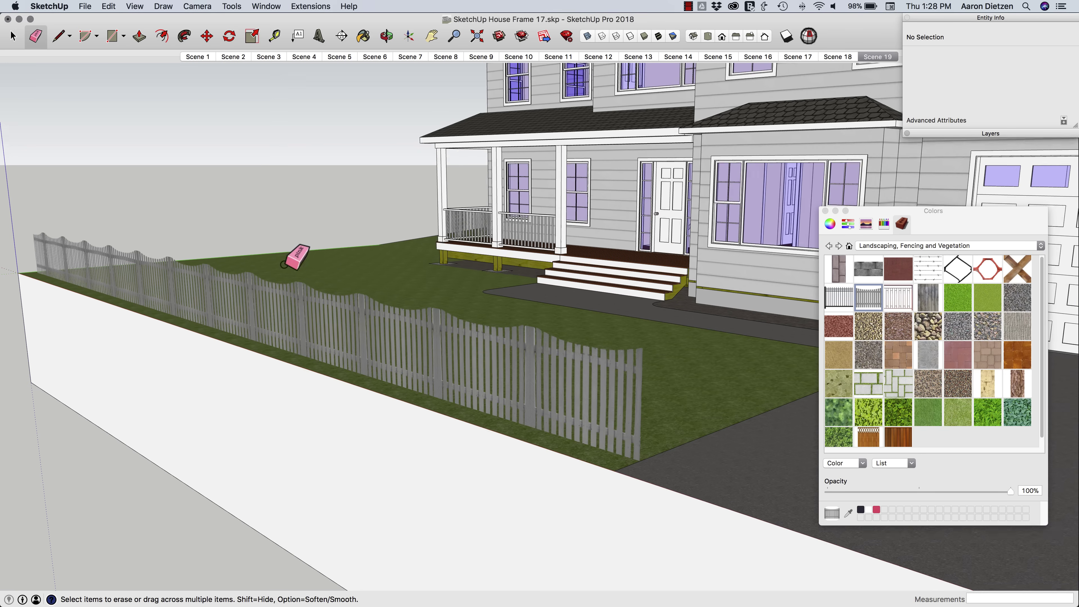
# Reposition the porch-side fence texture horizontally so a post falls at the driveway end of the face
pyautogui.moveTo(290, 266)
pyautogui.mouseDown(button='middle')
pyautogui.moveTo(405, 294)
pyautogui.moveTo(475, 287)
pyautogui.moveTo(456, 249)
pyautogui.moveTo(427, 259)
pyautogui.moveTo(474, 256)
pyautogui.moveTo(420, 253)
pyautogui.mouseUp(button='middle')
pyautogui.moveTo(265, 220); pyautogui.dragTo(441, 273, button='middle')
pyautogui.scroll(1, 441, 273)
pyautogui.rightClick(411, 268)
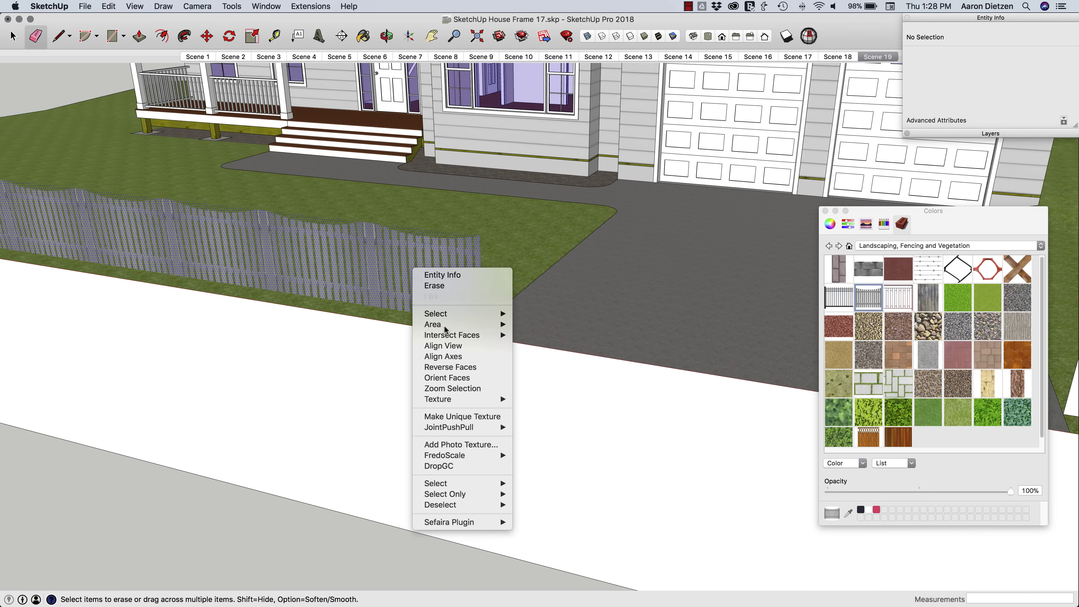
pyautogui.moveTo(481, 399)
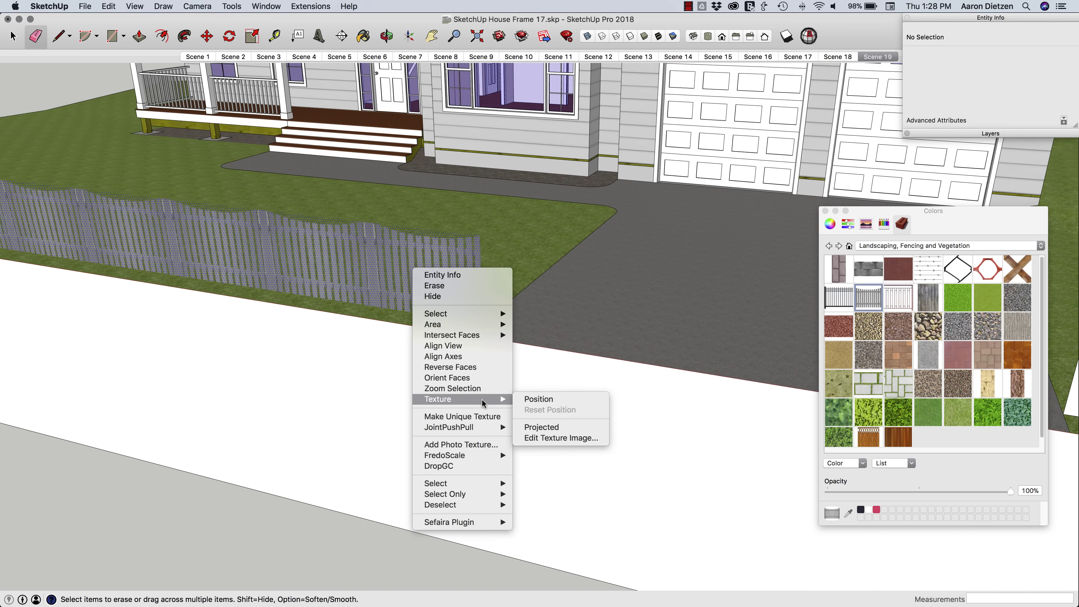
pyautogui.click(539, 399)
pyautogui.moveTo(434, 263); pyautogui.dragTo(426, 264)
pyautogui.click(654, 295)
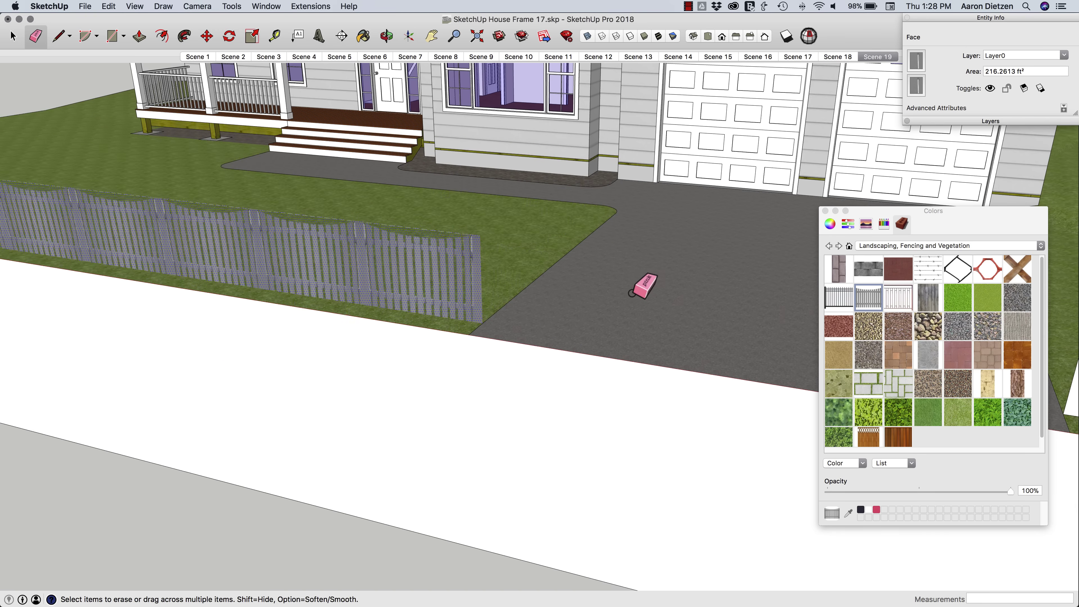
# Check the texture pin positions on the porch-side fence face, then leave texture positioning and clear the selection
pyautogui.scroll(-4, 623, 295)
pyautogui.moveTo(621, 295); pyautogui.dragTo(588, 279, button='middle')
pyautogui.press('space')
pyautogui.scroll(-3, 246, 243)
pyautogui.scroll(5, 385, 321)
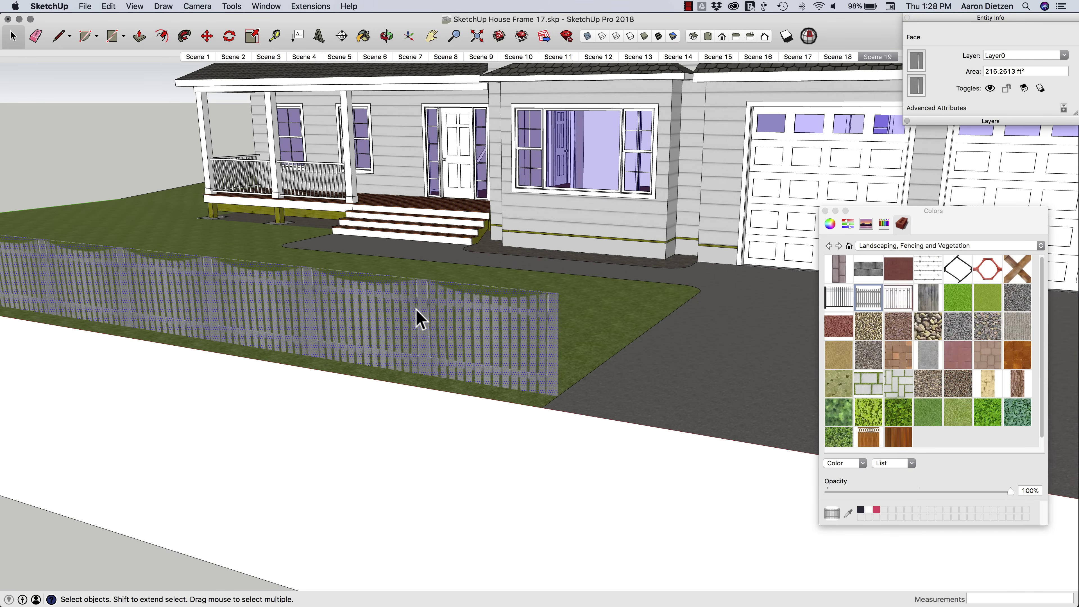
pyautogui.rightClick(417, 308)
pyautogui.moveTo(476, 436)
pyautogui.click(531, 449)
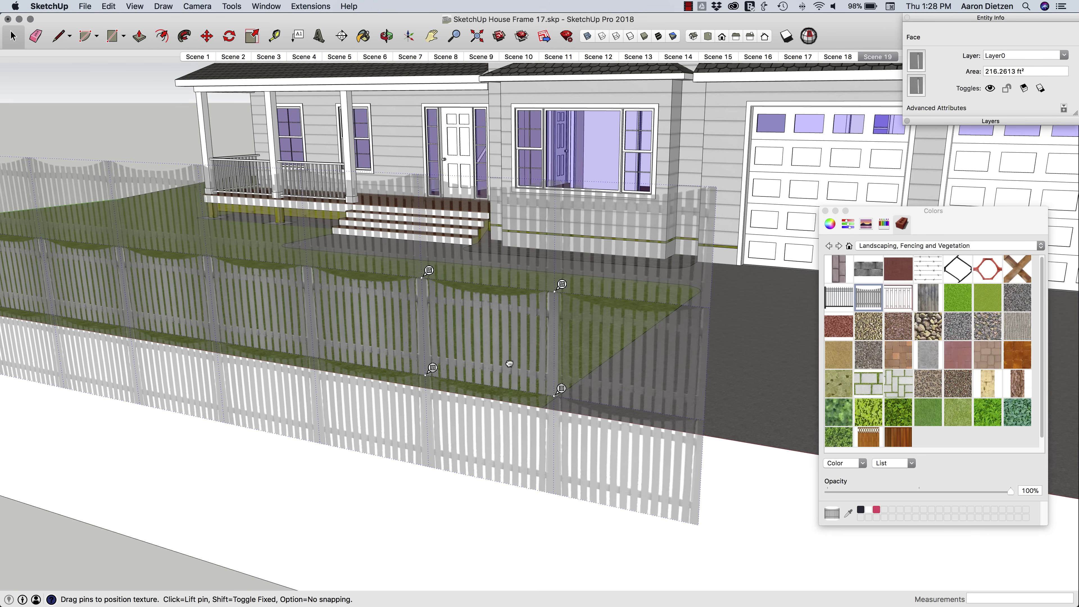
pyautogui.click(106, 120)
pyautogui.click(110, 131)
# Sample the picket material from the porch-side fence and paint the garage-side fence face with it
pyautogui.moveTo(142, 158); pyautogui.dragTo(130, 157, button='middle')
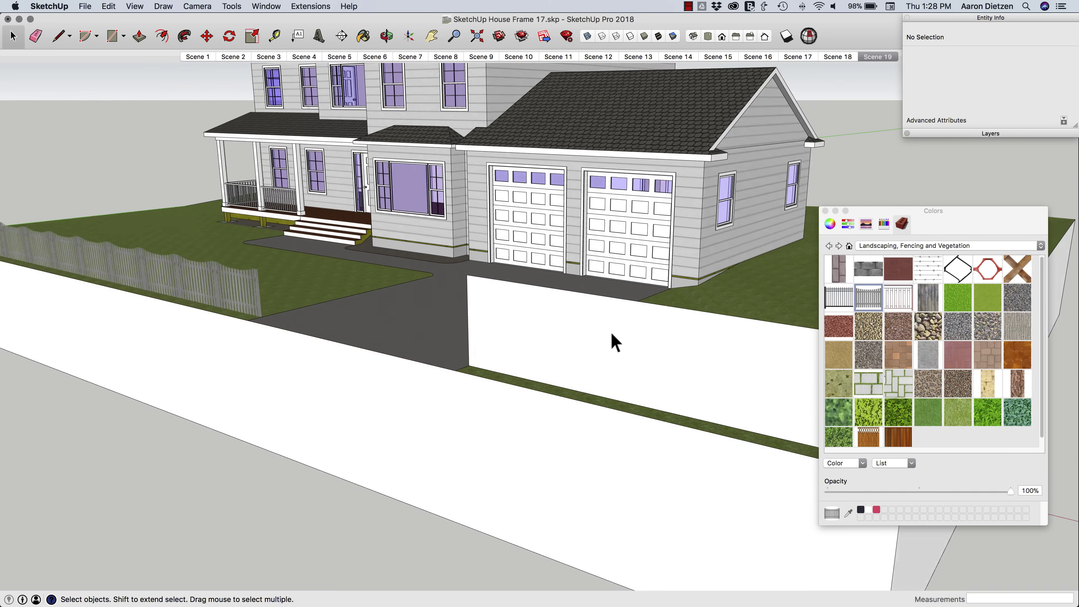
pyautogui.moveTo(513, 325); pyautogui.dragTo(495, 332, button='middle')
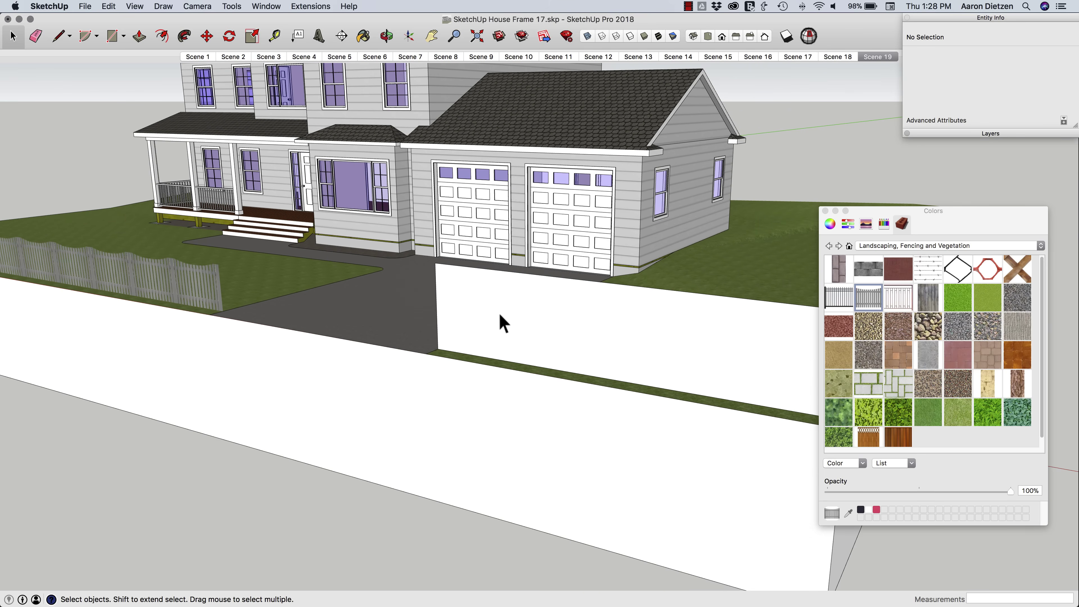
pyautogui.press('b')
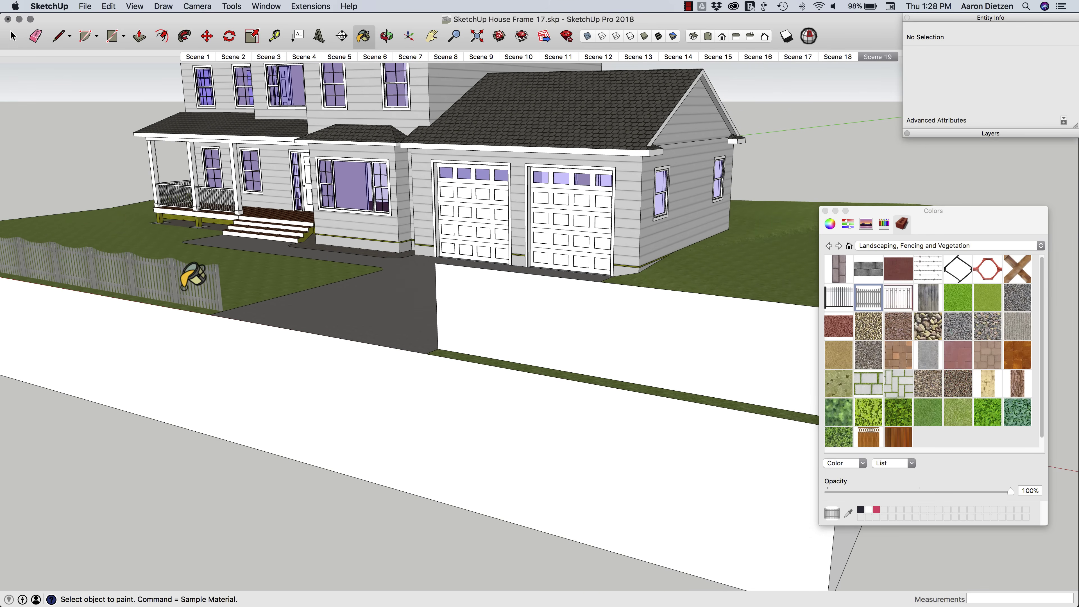
pyautogui.press('super')
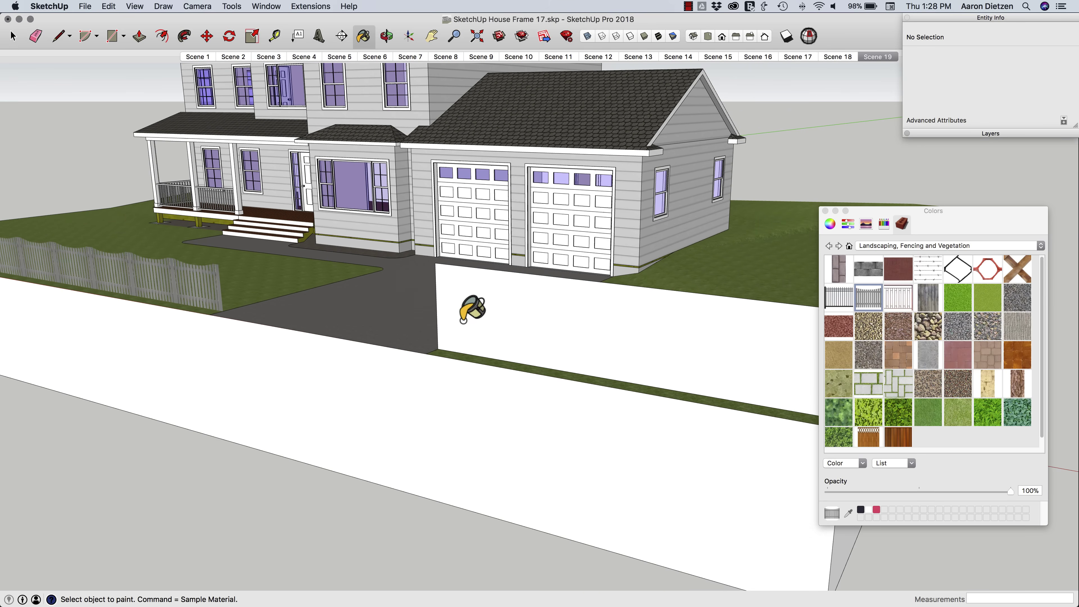
pyautogui.click(467, 312)
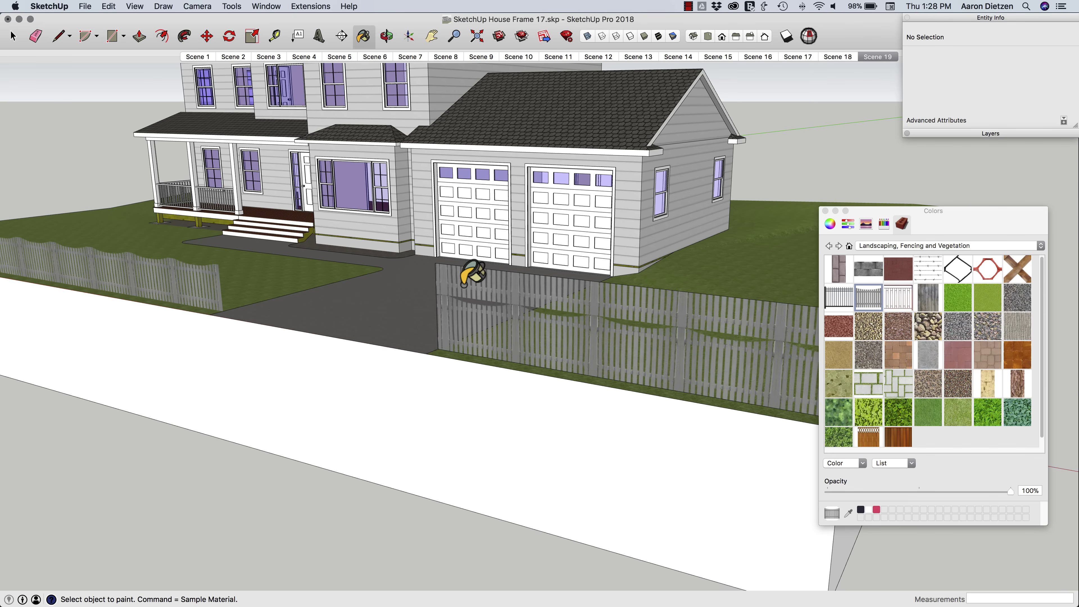
# Lower the garage-side fence face's upper edge about 1' 10 1/2" to the scalloped picket tops and hide the face's outline edges
pyautogui.press('m')
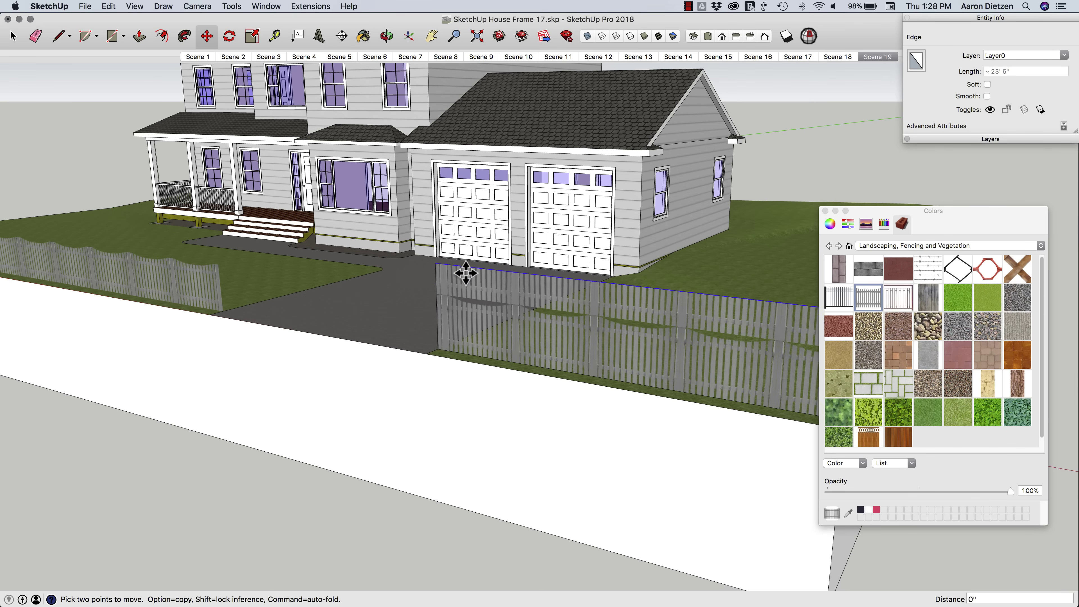
pyautogui.click(465, 274)
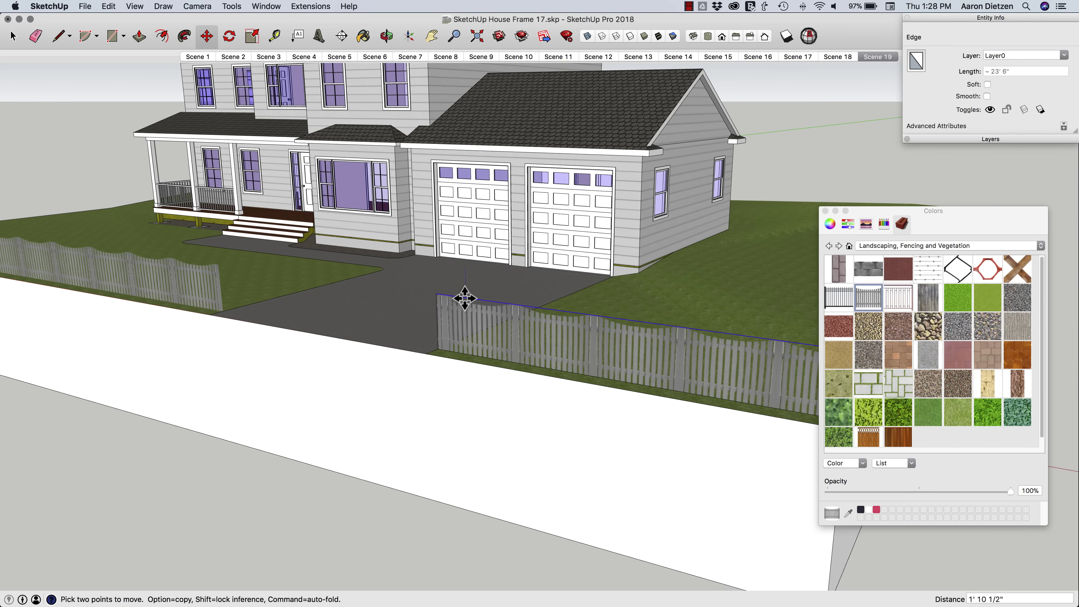
pyautogui.click(465, 299)
pyautogui.press('e')
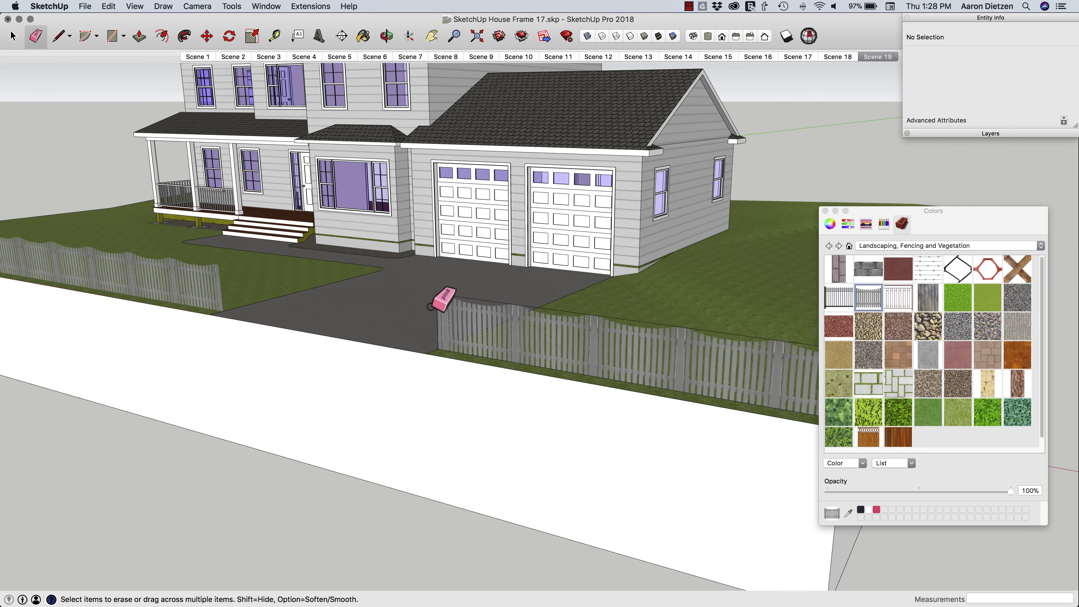
pyautogui.keyDown('shift'); pyautogui.moveTo(444, 294); pyautogui.dragTo(438, 301); pyautogui.keyUp('shift')
pyautogui.moveTo(486, 346); pyautogui.dragTo(488, 347)
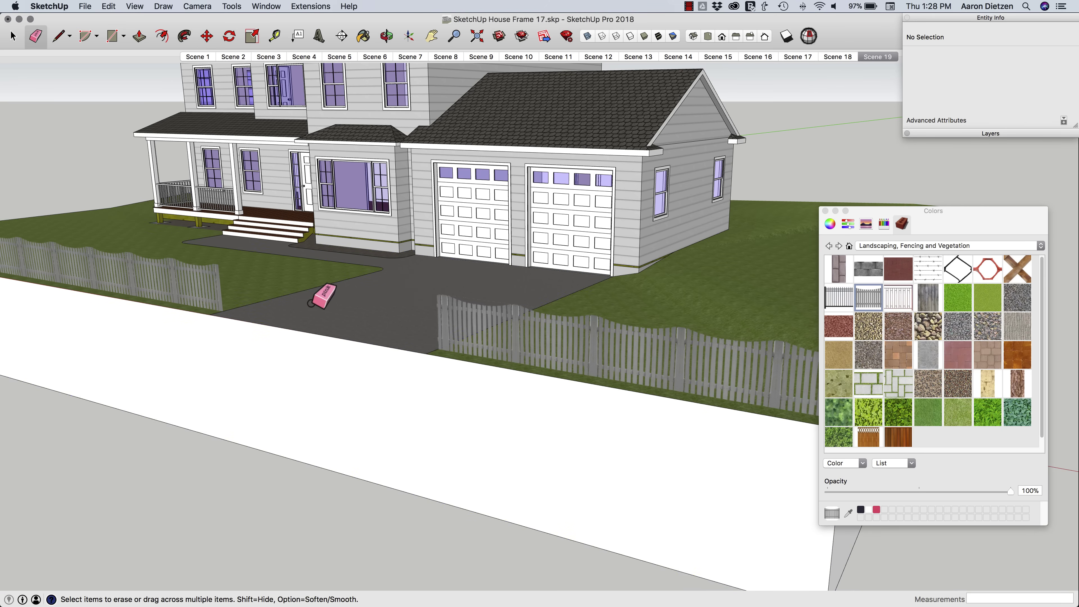
pyautogui.scroll(-4, 325, 298)
pyautogui.keyDown('shift'); pyautogui.moveTo(662, 356); pyautogui.dragTo(657, 355); pyautogui.keyUp('shift')
# Examine both picket fence sections and the open driveway between them from several angles
pyautogui.moveTo(457, 326); pyautogui.dragTo(478, 345, button='middle')
pyautogui.scroll(4, 399, 287)
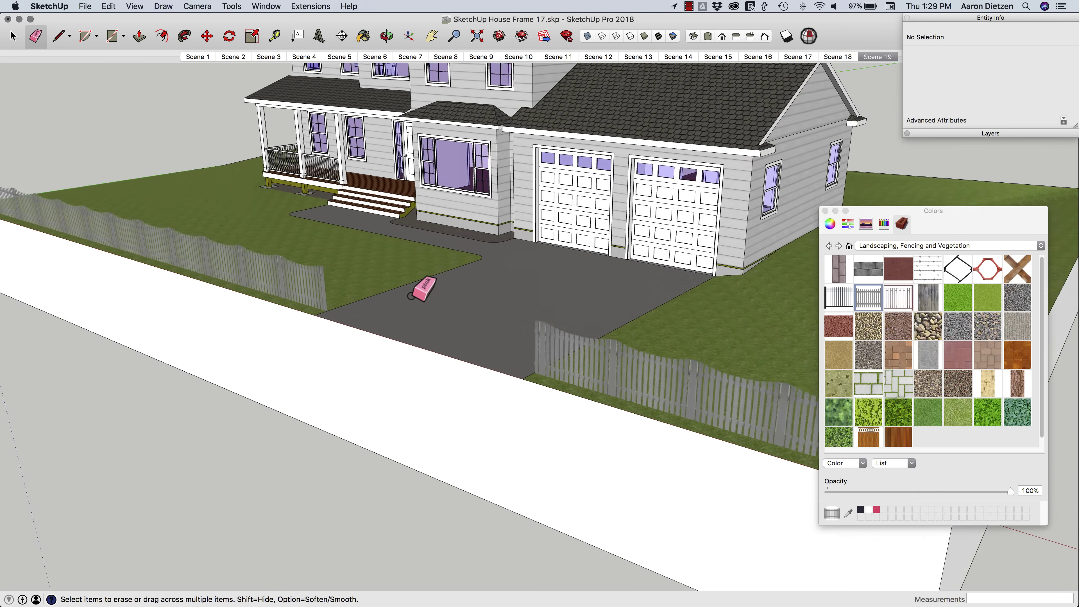
pyautogui.moveTo(417, 294); pyautogui.dragTo(291, 251, button='middle')
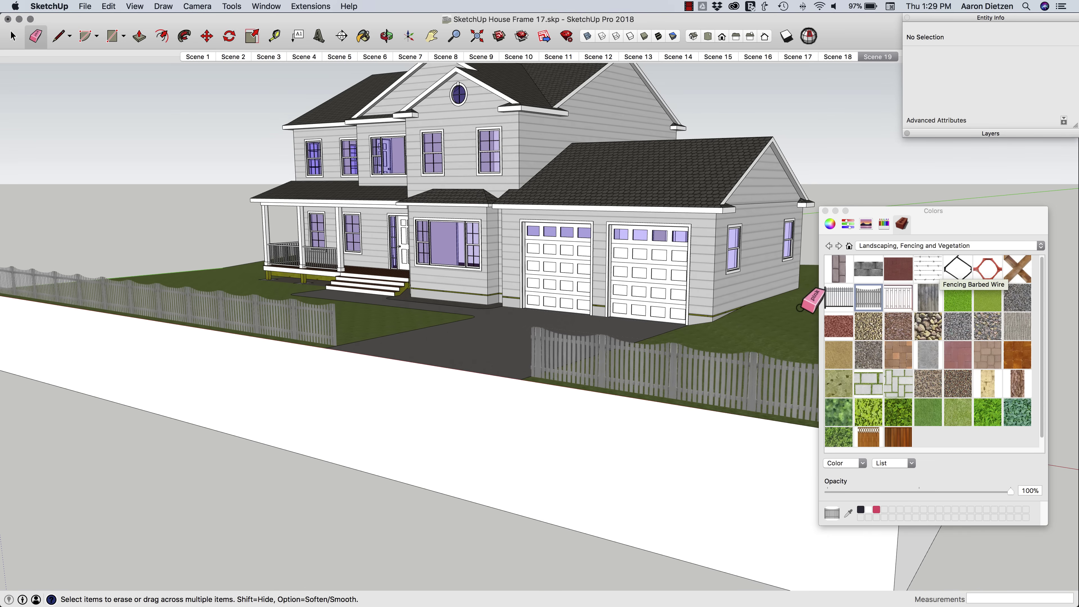
pyautogui.moveTo(814, 299)
pyautogui.mouseDown(button='middle')
pyautogui.moveTo(650, 277)
pyautogui.moveTo(542, 306)
pyautogui.moveTo(571, 323)
pyautogui.moveTo(532, 318)
pyautogui.mouseUp(button='middle')
pyautogui.scroll(4, 523, 317)
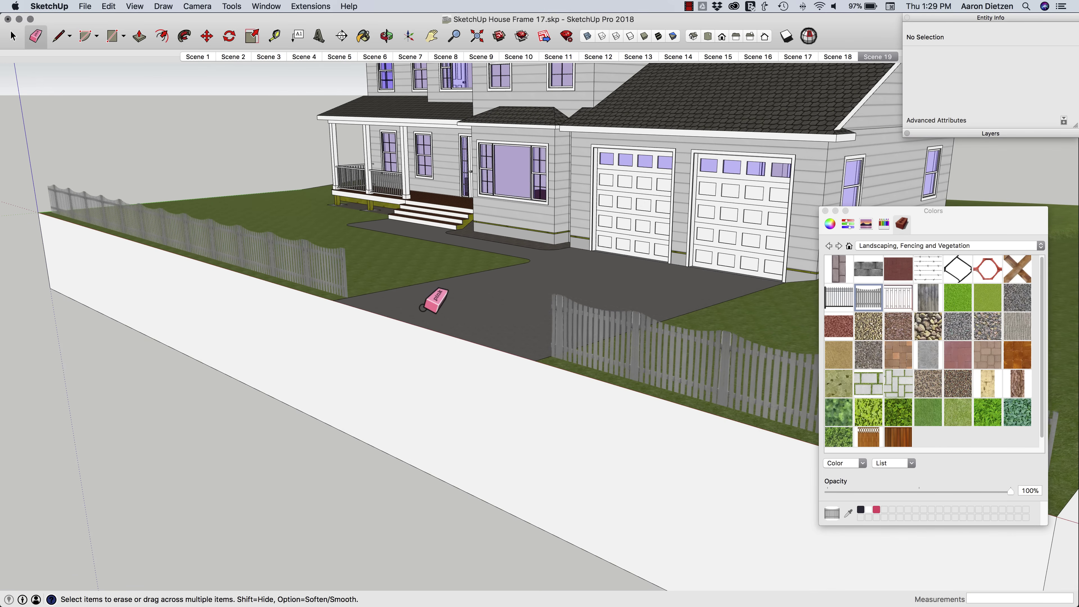
pyautogui.moveTo(424, 305); pyautogui.dragTo(469, 286, button='middle')
pyautogui.scroll(-2, 470, 285)
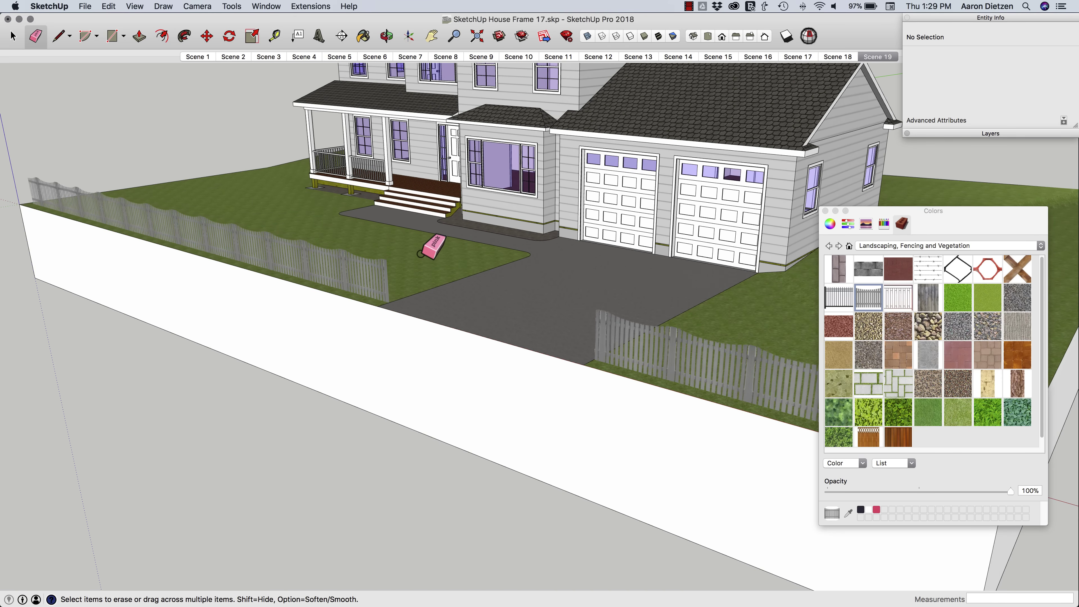
pyautogui.scroll(2, 433, 242)
# Draw a vertical rectangular face about 19' 3" wide and 7' 8" high across the driveway between the two fence ends
pyautogui.press('l')
pyautogui.scroll(5, 383, 260)
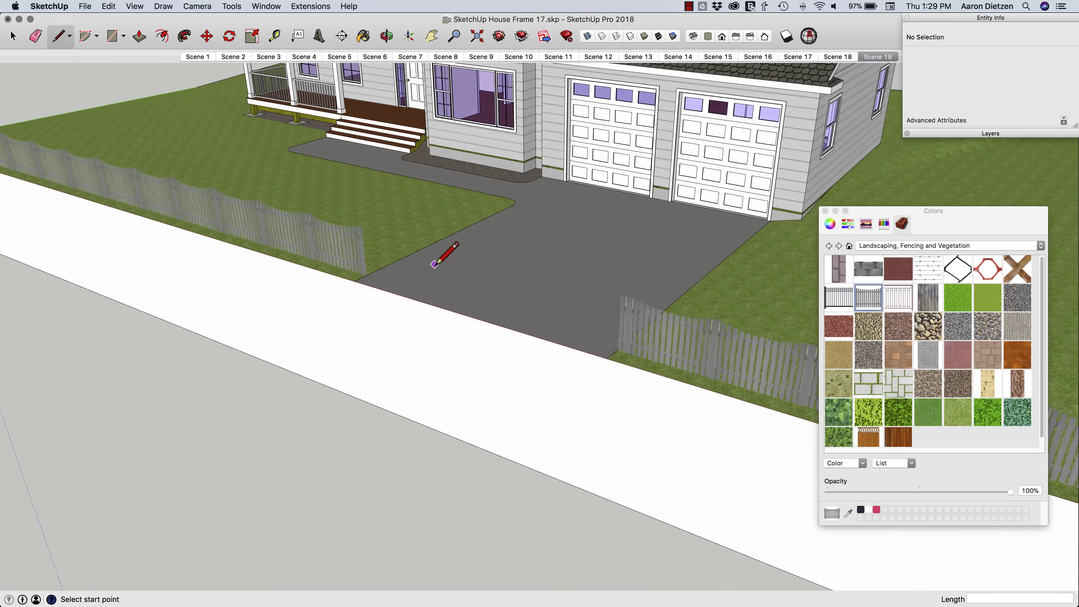
pyautogui.click(364, 258)
pyautogui.moveTo(537, 291); pyautogui.dragTo(473, 267, button='middle')
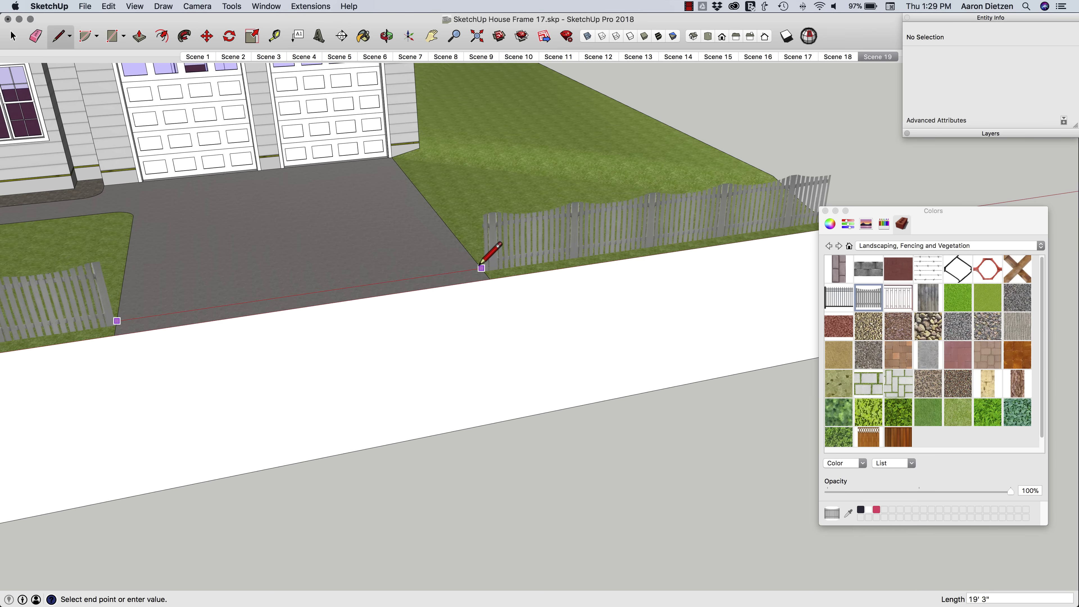
pyautogui.click(480, 268)
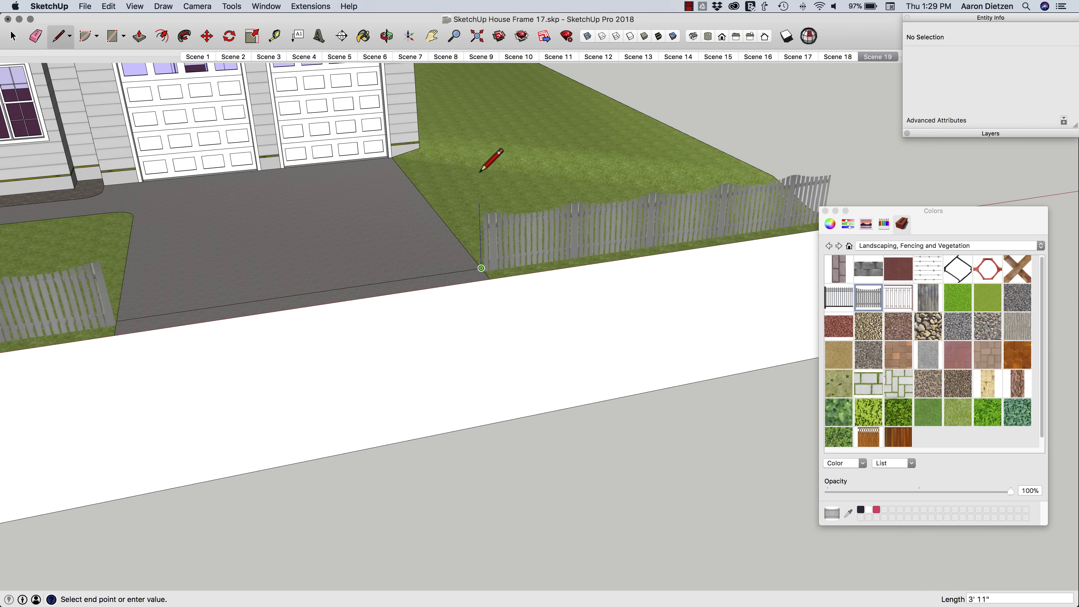
pyautogui.click(480, 137)
pyautogui.moveTo(469, 138); pyautogui.dragTo(399, 149, button='middle')
pyautogui.moveTo(331, 165); pyautogui.dragTo(353, 128, button='middle')
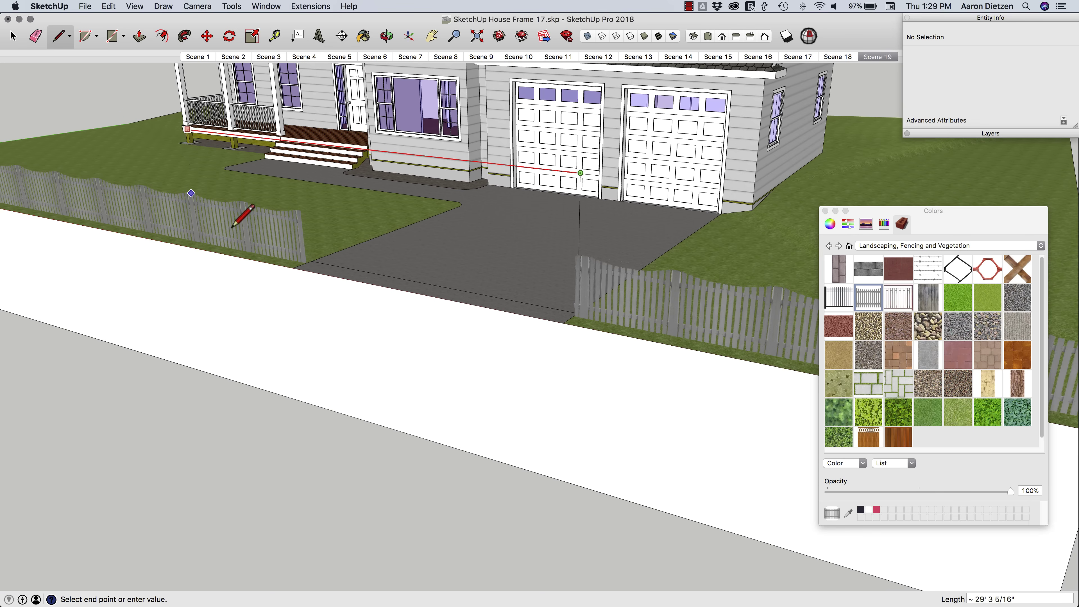
pyautogui.click(312, 260)
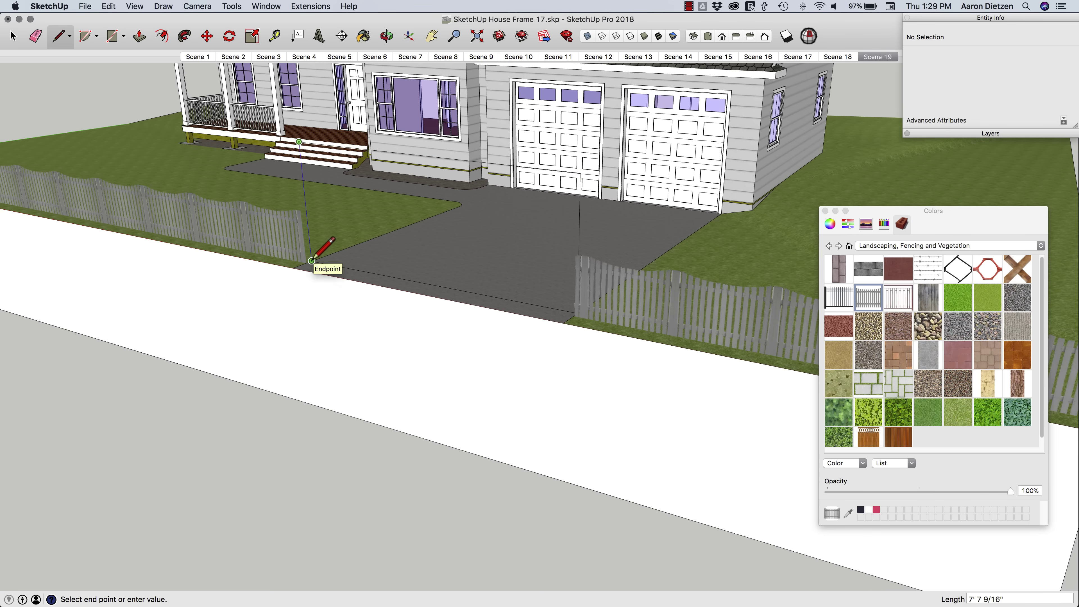
pyautogui.click(311, 261)
pyautogui.moveTo(489, 237); pyautogui.dragTo(493, 204, button='middle')
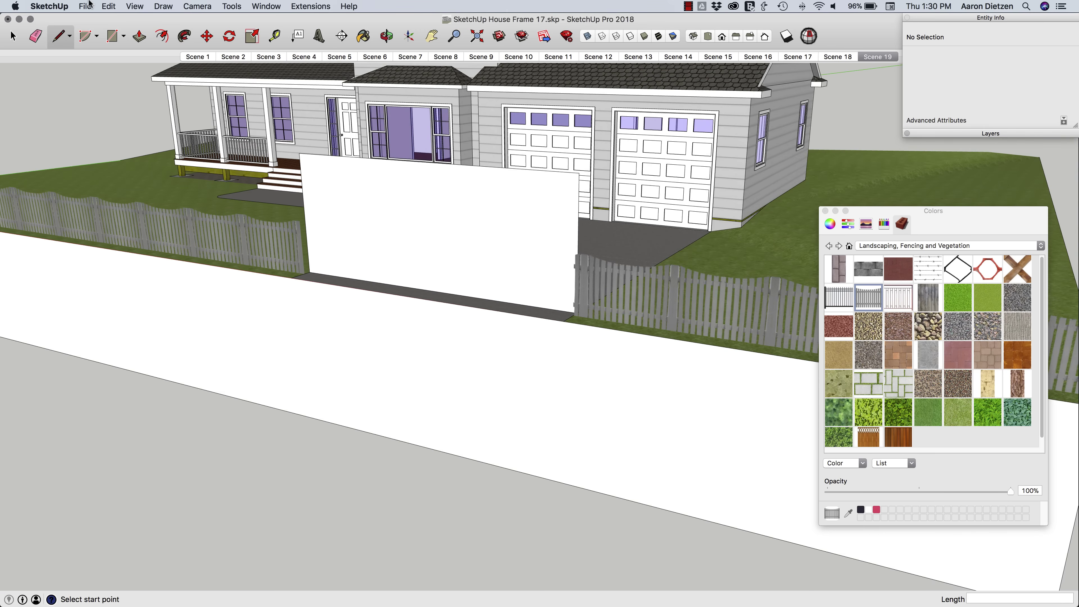
# Import Gate.png as a texture onto the driveway face, starting at its lower porch-side corner, and clear the selection
pyautogui.click(84, 6)
pyautogui.click(138, 179)
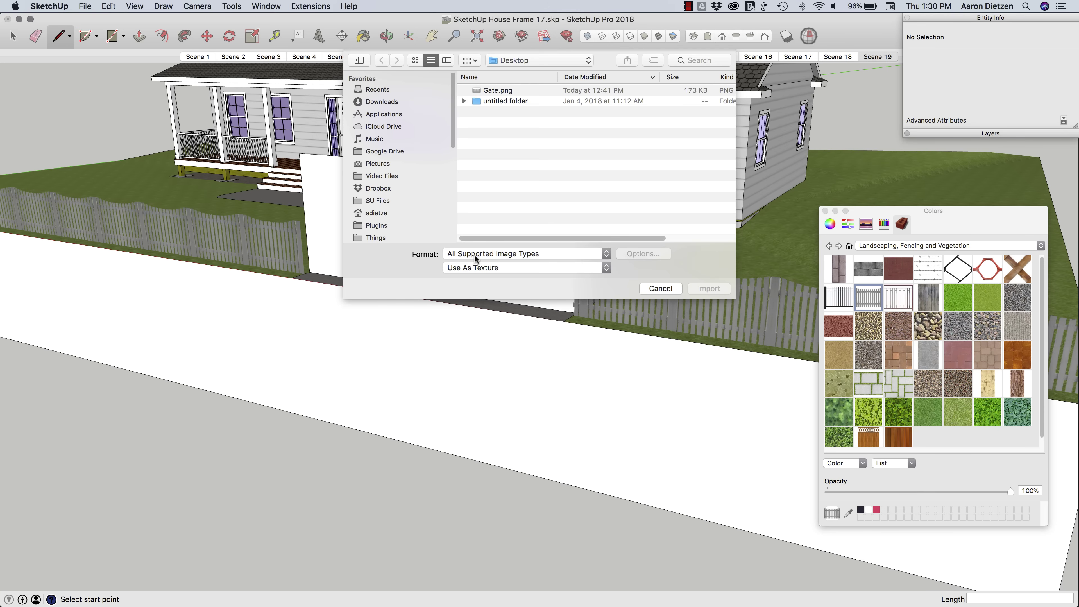
pyautogui.click(494, 91)
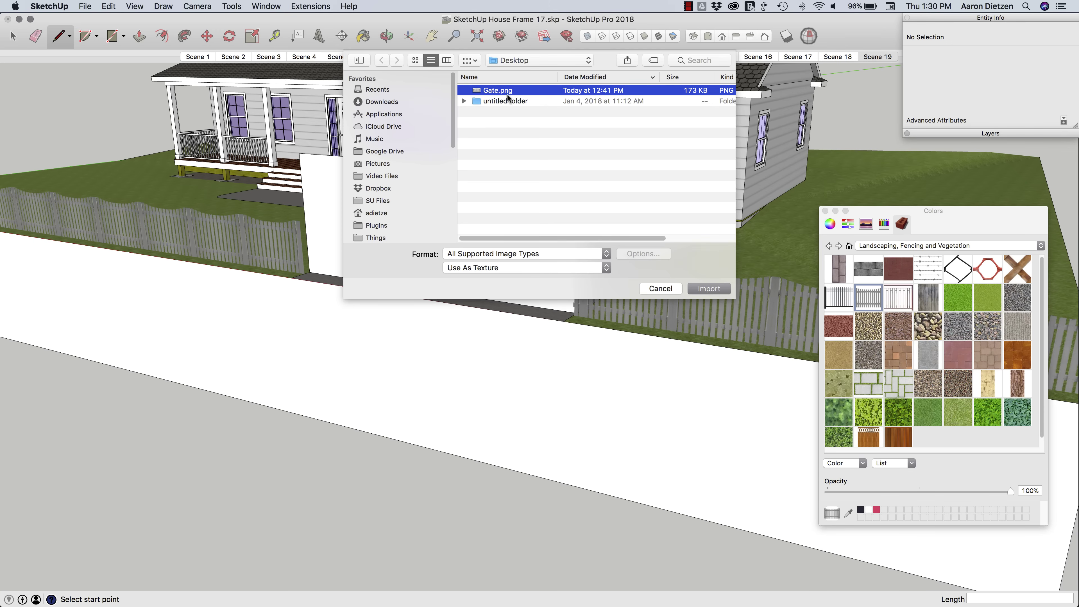
pyautogui.click(714, 288)
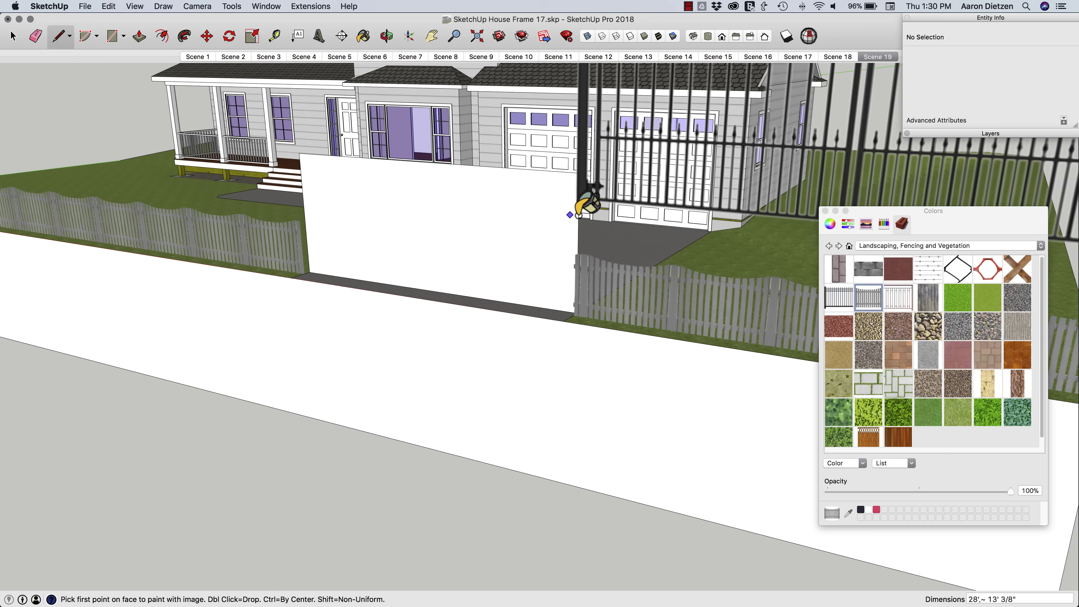
pyautogui.click(310, 272)
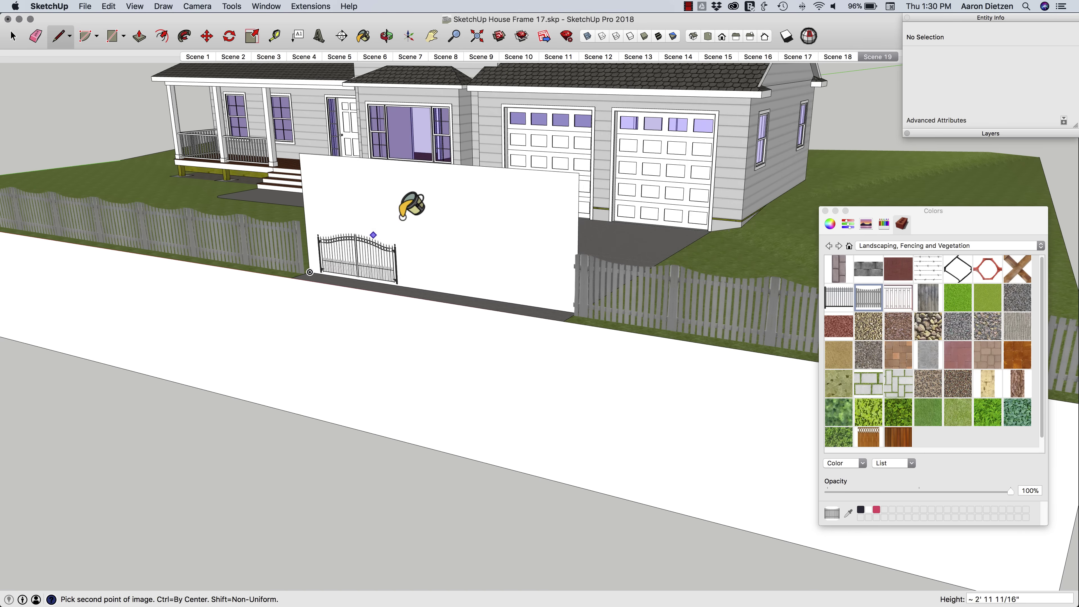
pyautogui.click(475, 180)
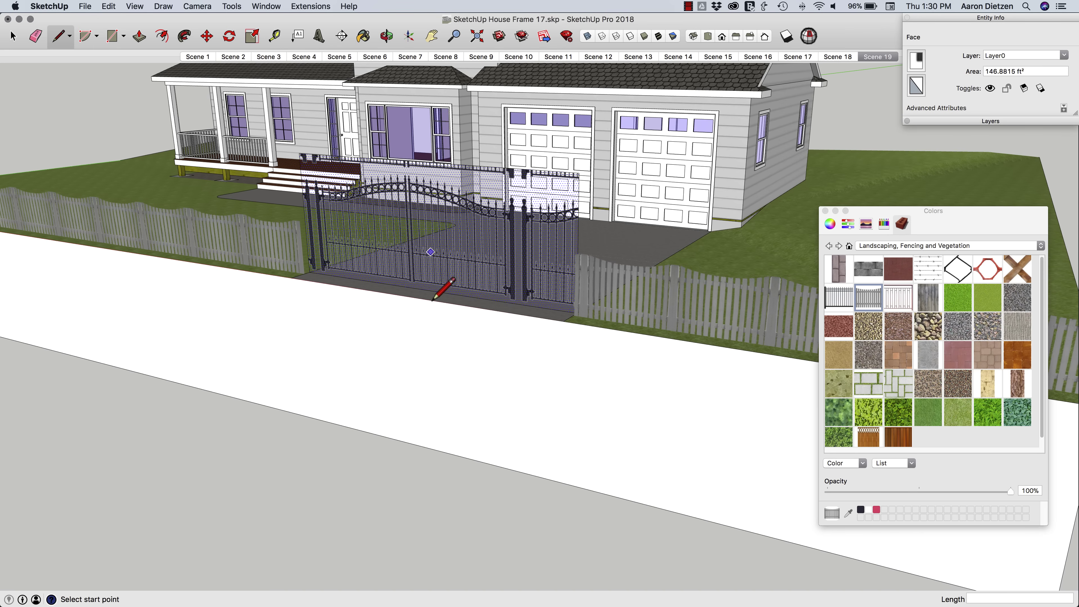
pyautogui.moveTo(261, 208); pyautogui.dragTo(138, 126, button='middle')
pyautogui.press('space')
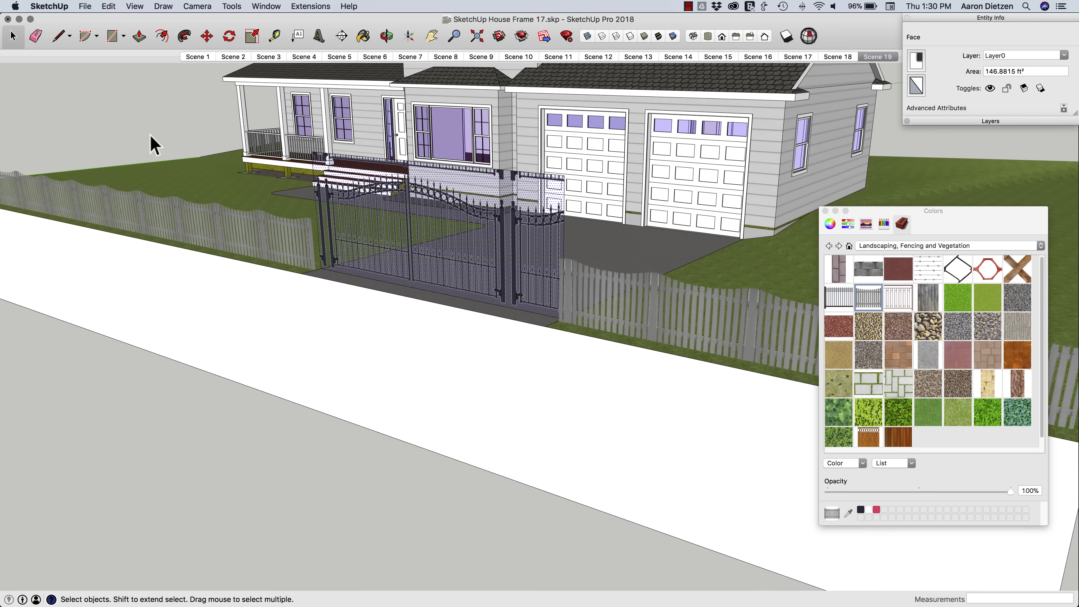
pyautogui.click(152, 139)
# Stretch the gate texture with its position pins so that one double gate spans the full width of the driveway face
pyautogui.moveTo(409, 231); pyautogui.dragTo(280, 219, button='middle')
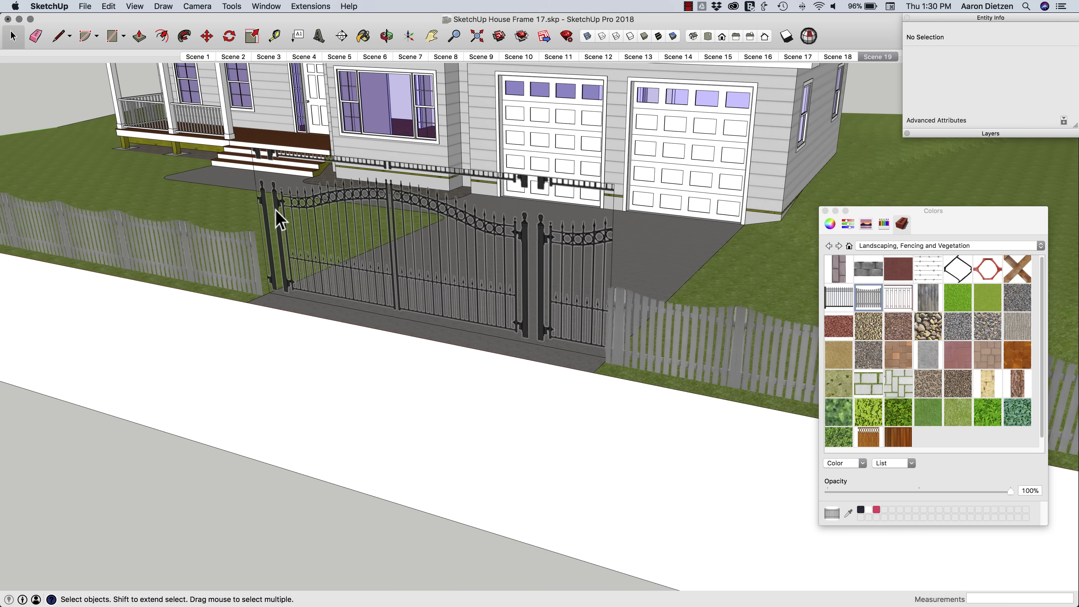
pyautogui.rightClick(368, 268)
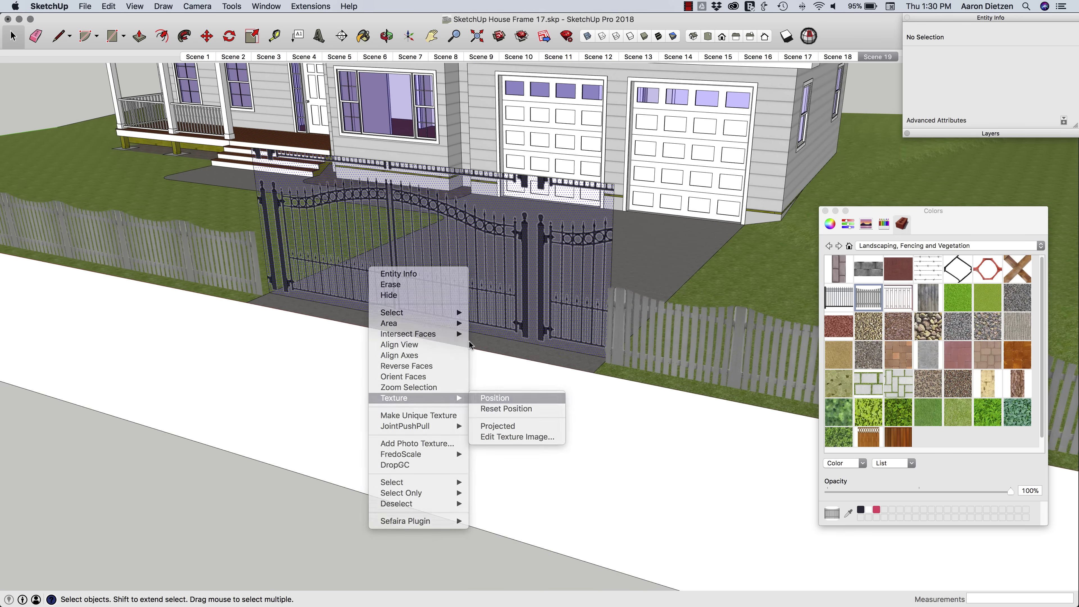
pyautogui.click(489, 397)
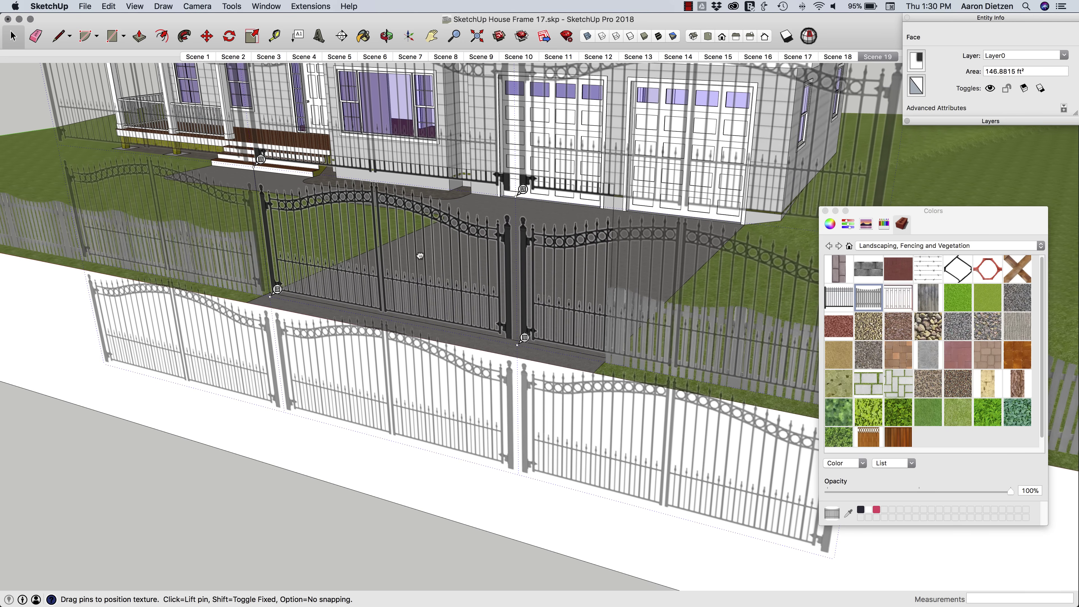
pyautogui.moveTo(420, 256); pyautogui.dragTo(419, 255)
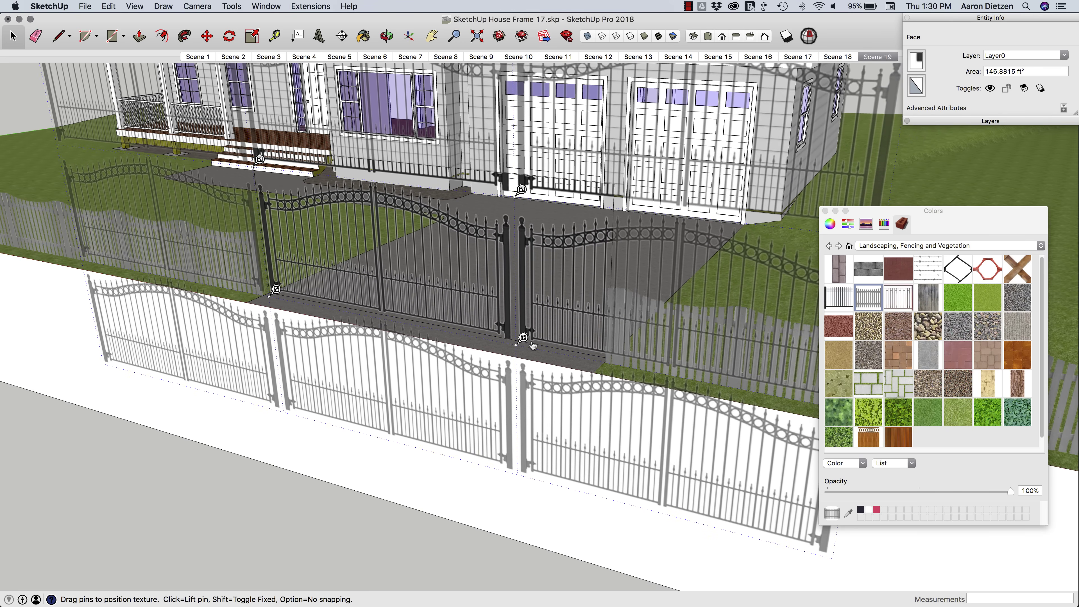
pyautogui.moveTo(524, 338); pyautogui.dragTo(621, 357)
pyautogui.moveTo(521, 189); pyautogui.dragTo(625, 209)
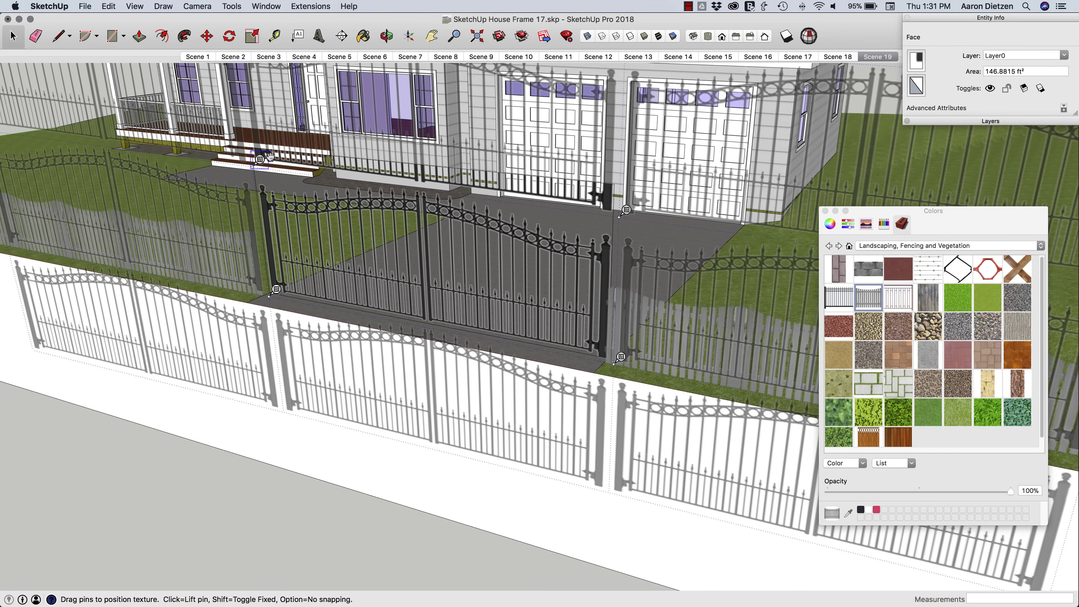
pyautogui.moveTo(260, 159); pyautogui.dragTo(261, 152)
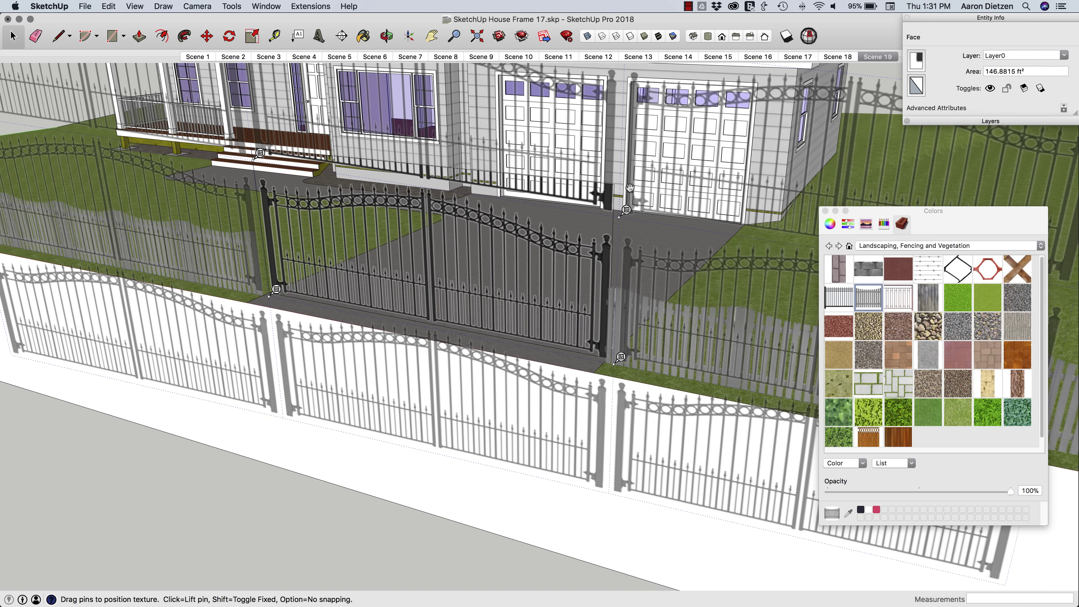
pyautogui.moveTo(625, 210); pyautogui.dragTo(628, 194)
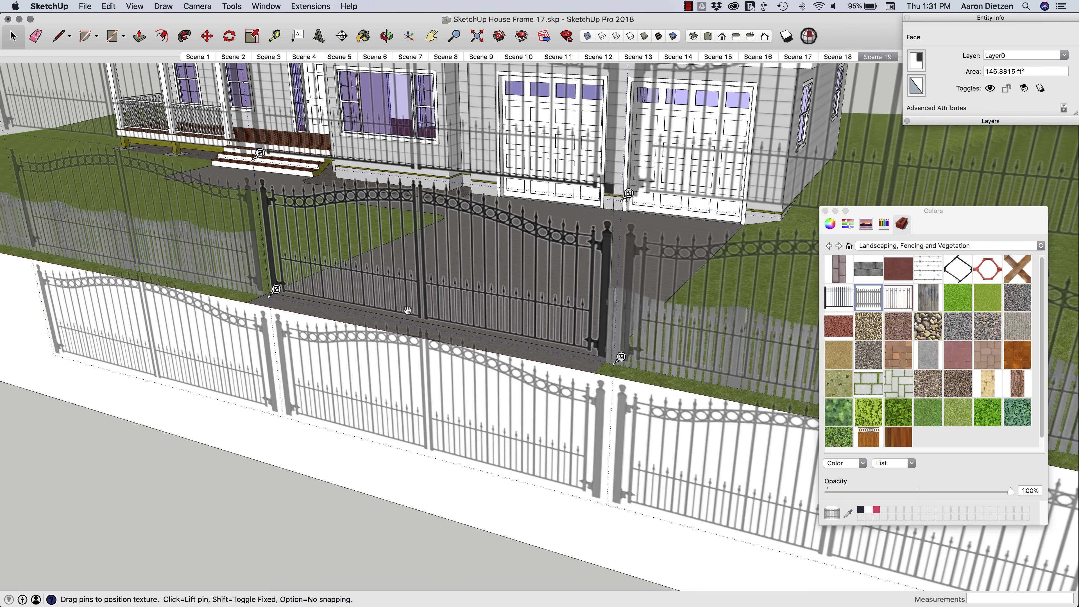
pyautogui.scroll(2, 227, 437)
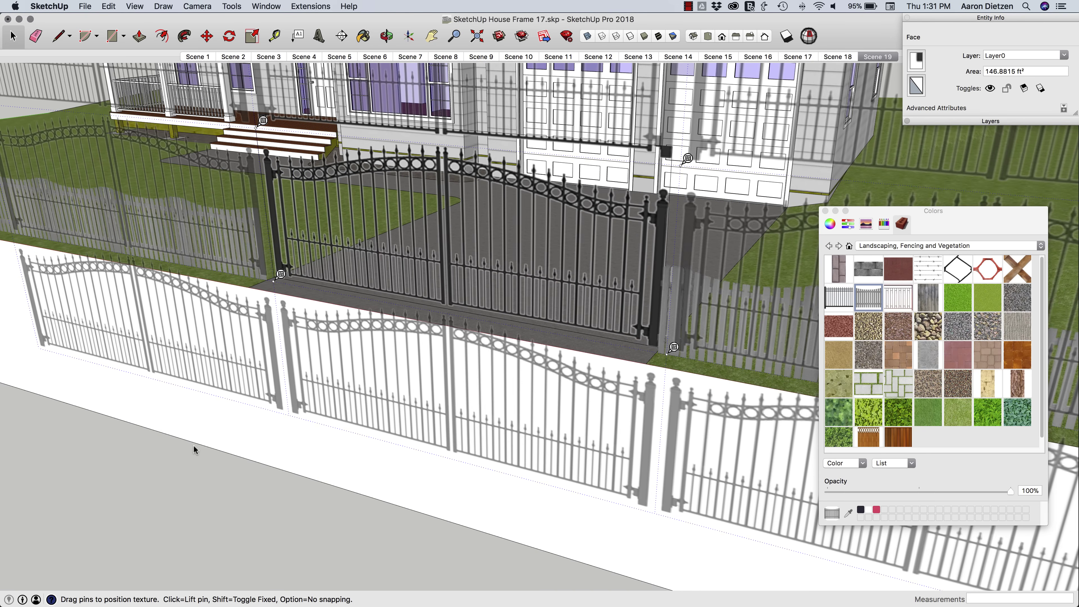
pyautogui.click(153, 456)
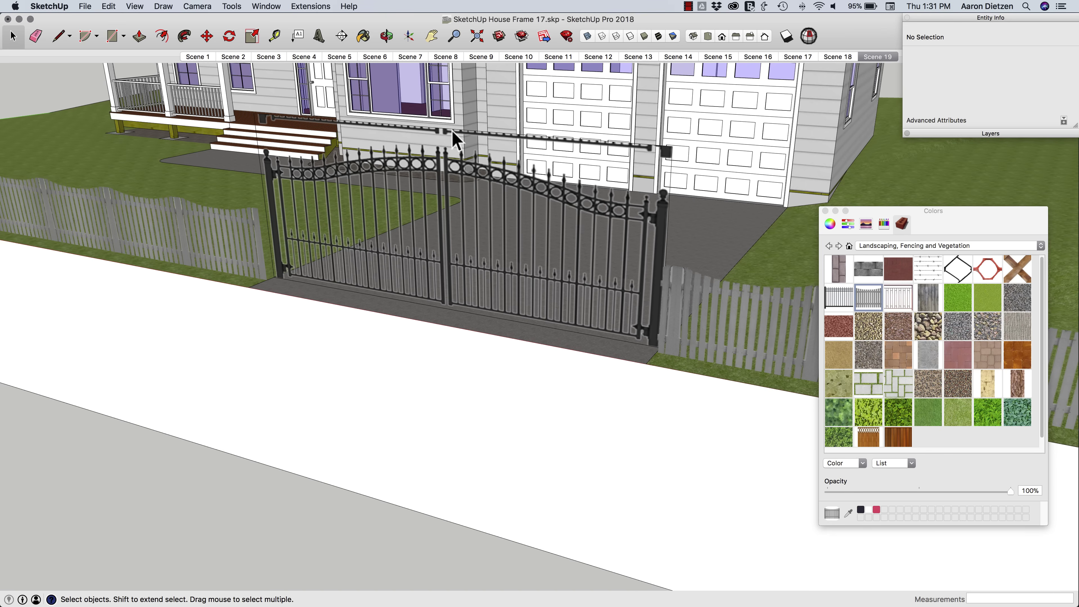
# Lower the gate face's upper edge about 7 7/16" to remove the repeated texture strip, and hide the face's outline edges
pyautogui.press('m')
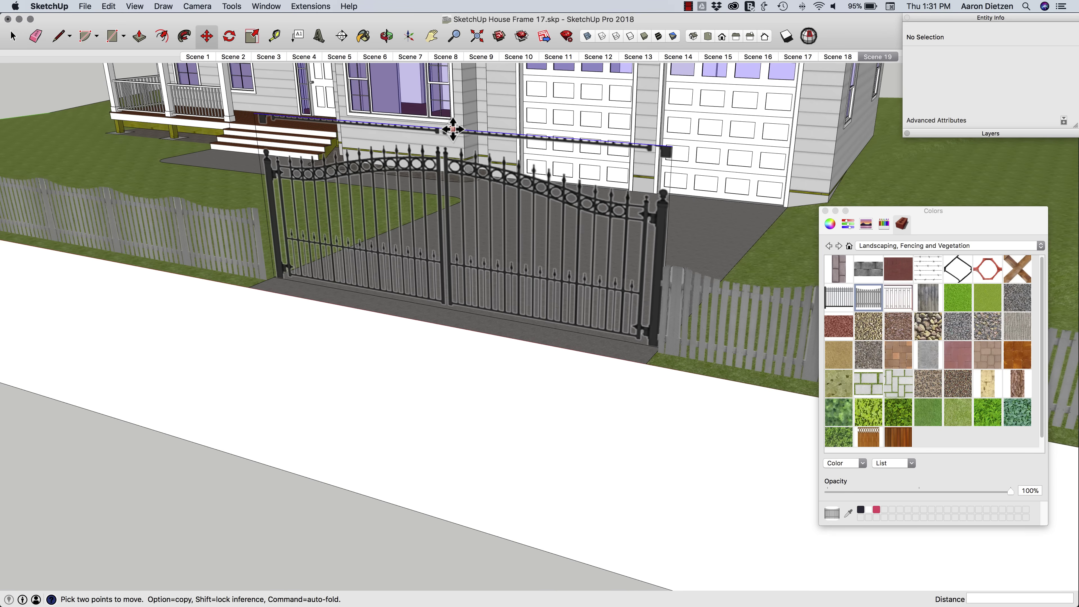
pyautogui.click(453, 129)
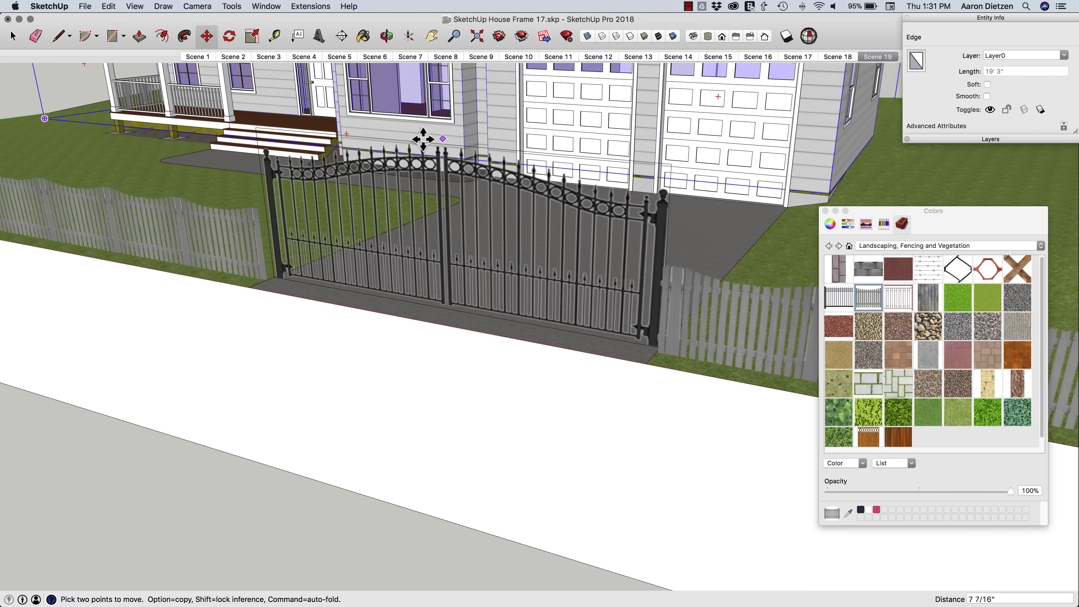
pyautogui.press('e')
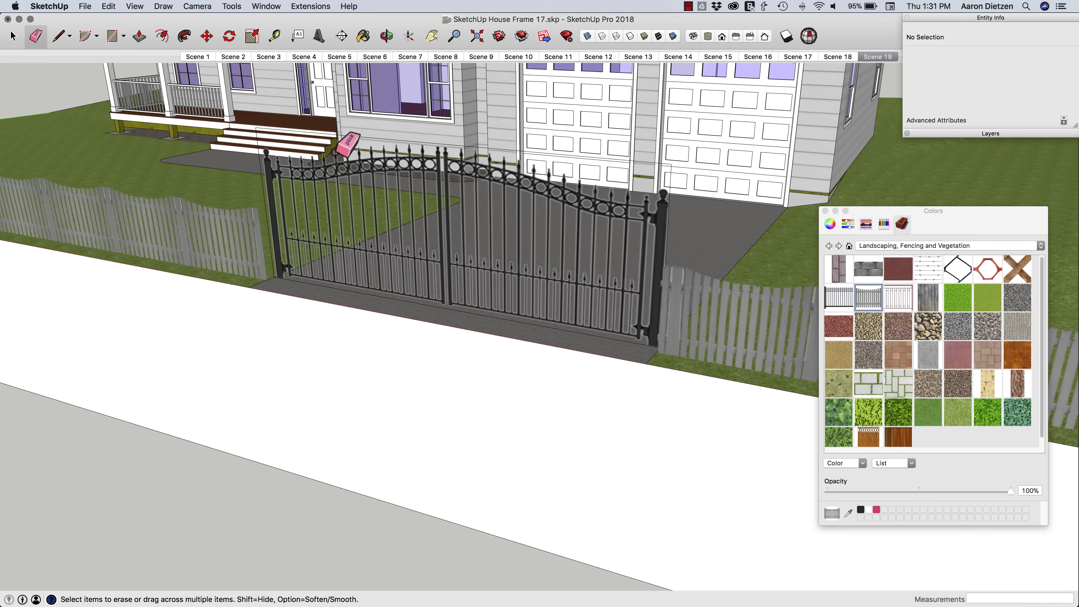
pyautogui.click(359, 137)
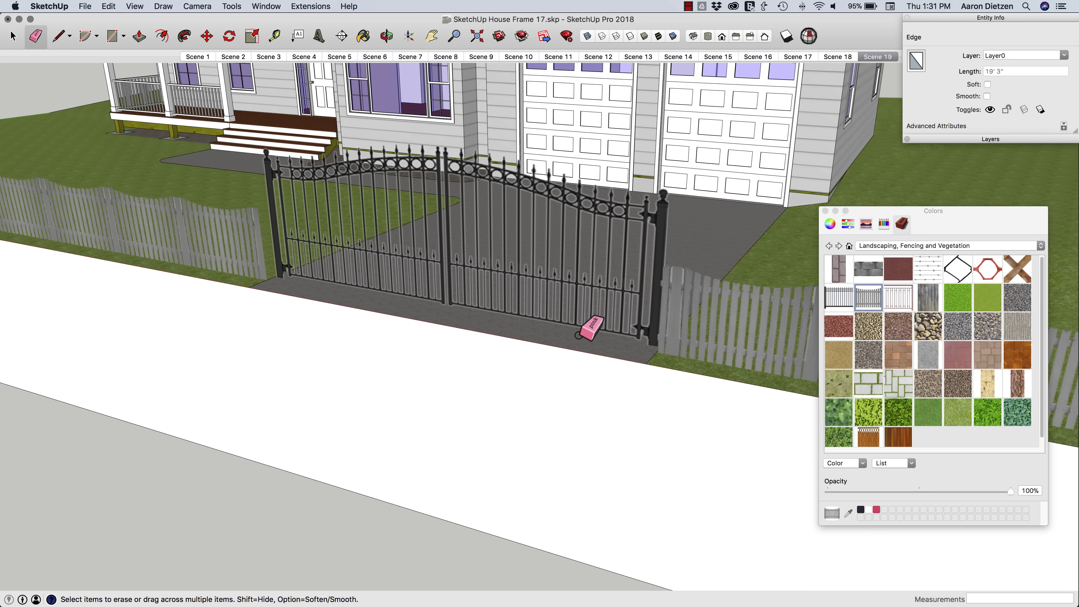
pyautogui.press('space')
# Inspect the gate as a selected face, then deselect it and examine the gate and fence along the lot front from several angles
pyautogui.scroll(-6, 456, 250)
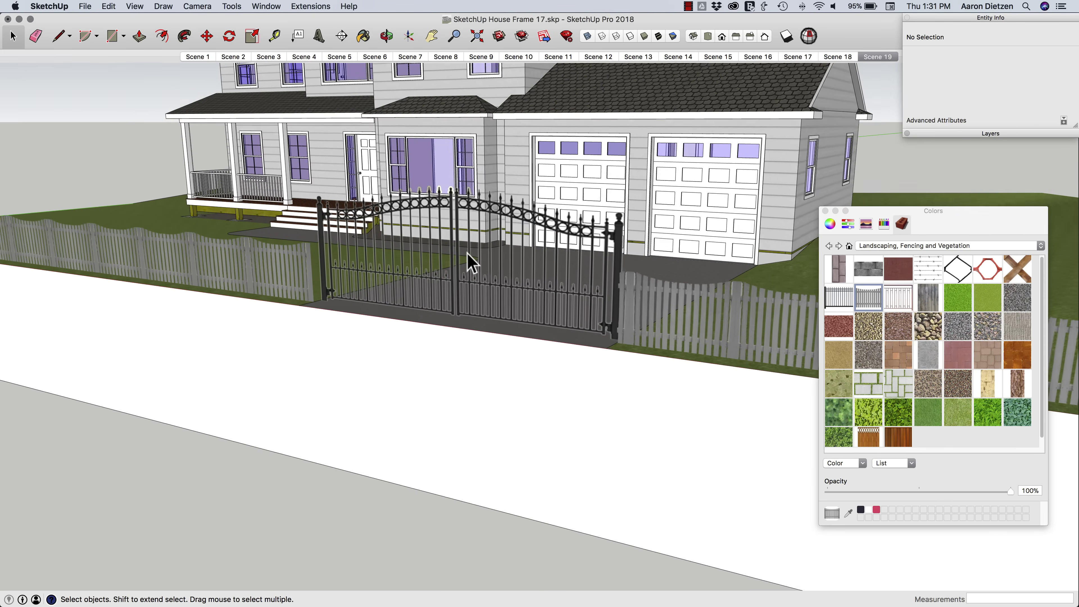
pyautogui.click(450, 258)
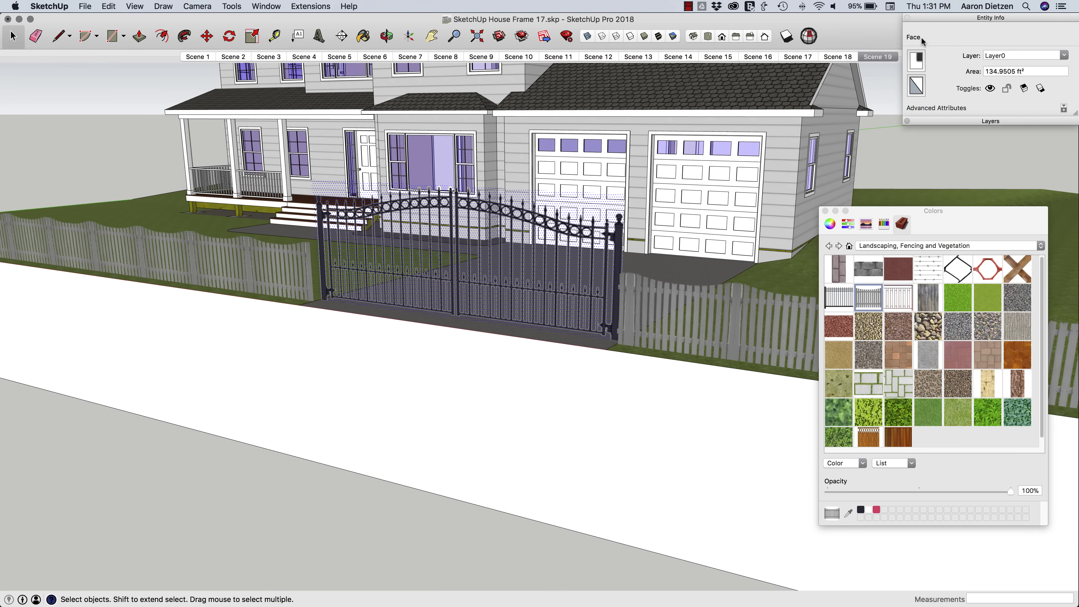
pyautogui.scroll(-4, 465, 260)
pyautogui.click(293, 446)
pyautogui.scroll(-2, 308, 432)
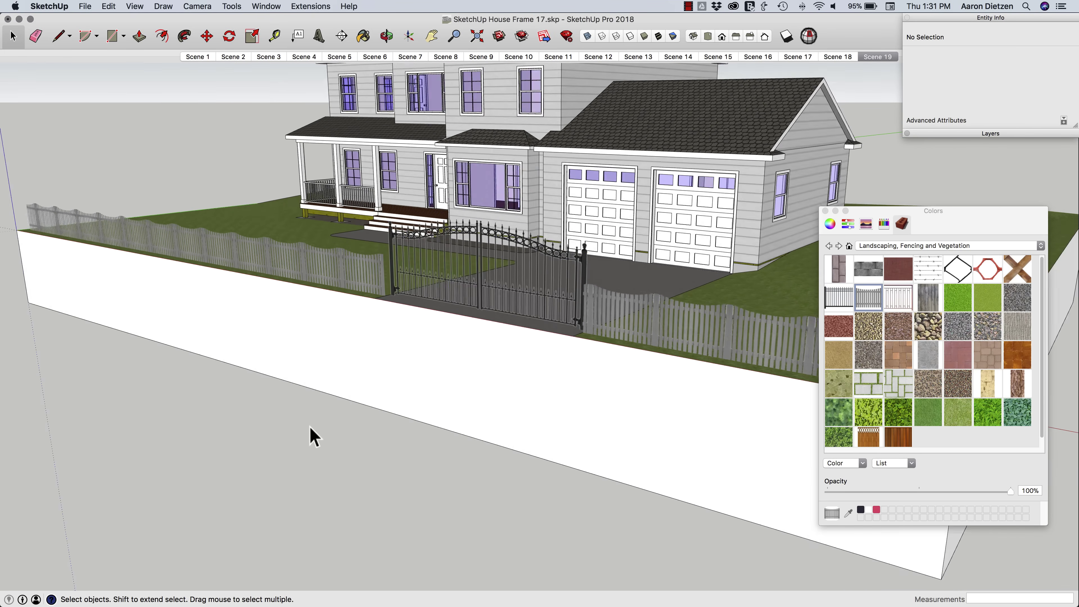
pyautogui.scroll(3, 387, 425)
pyautogui.scroll(2, 472, 260)
pyautogui.moveTo(463, 250); pyautogui.dragTo(465, 275, button='middle')
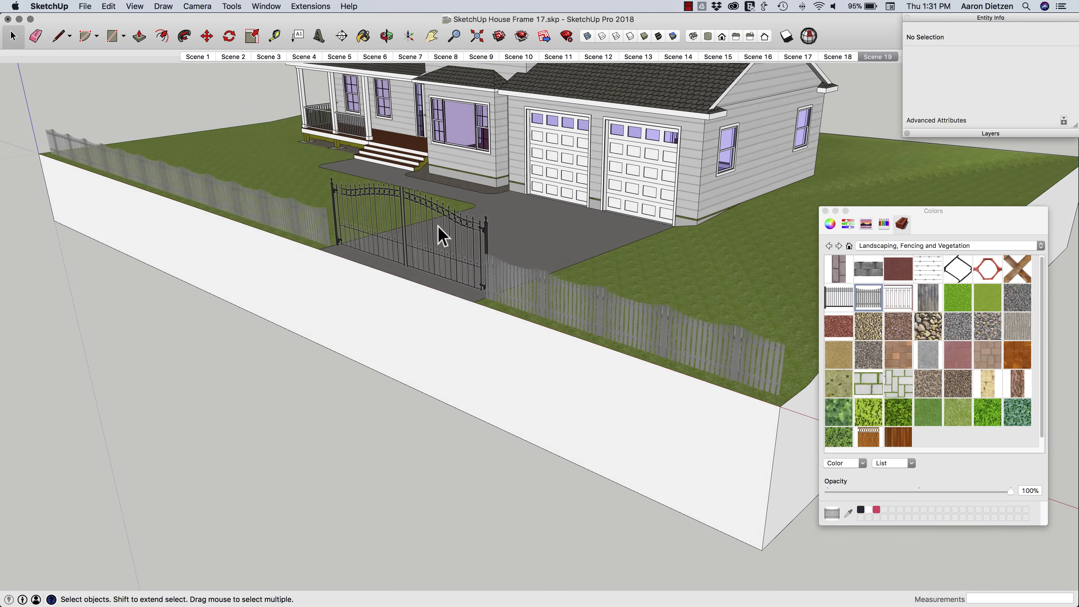
pyautogui.moveTo(438, 226); pyautogui.dragTo(441, 227, button='middle')
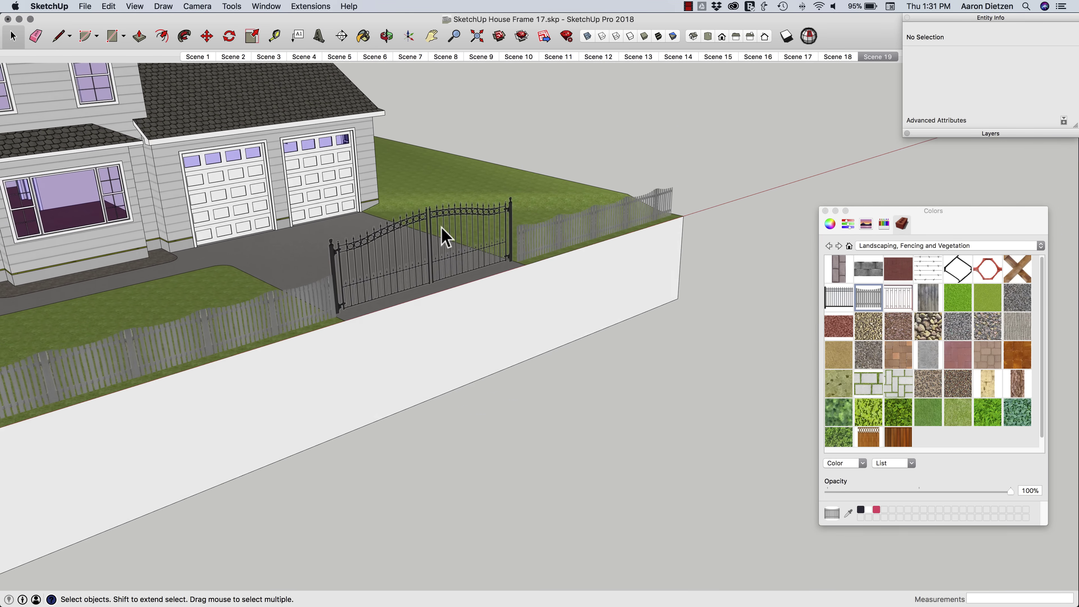